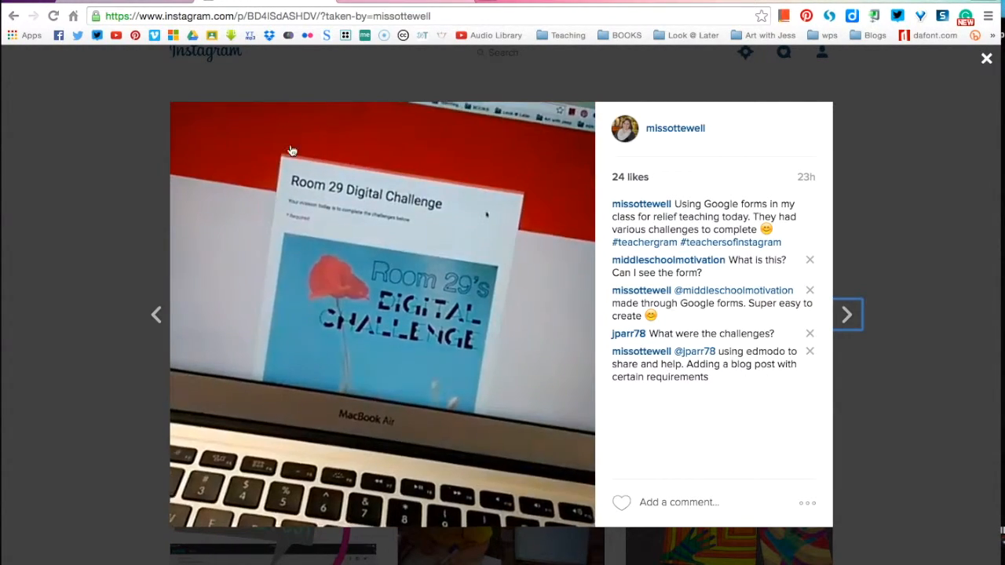
Step: Leave the Instagram post and look over the recent posts on the Teacher Tech blog at alicekeeler.com
click(107, 223)
click(324, 2)
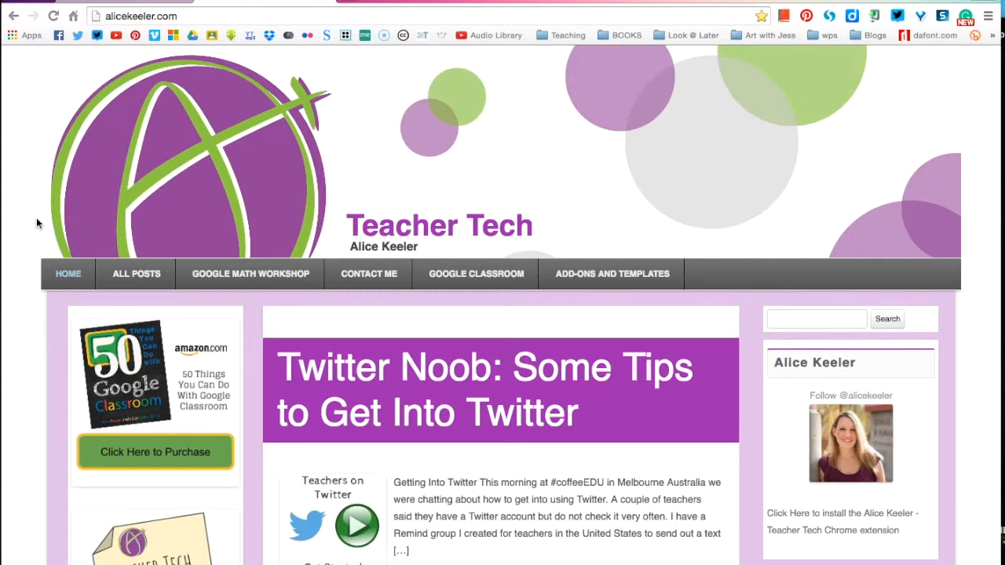
scroll(33, 251, down, 2)
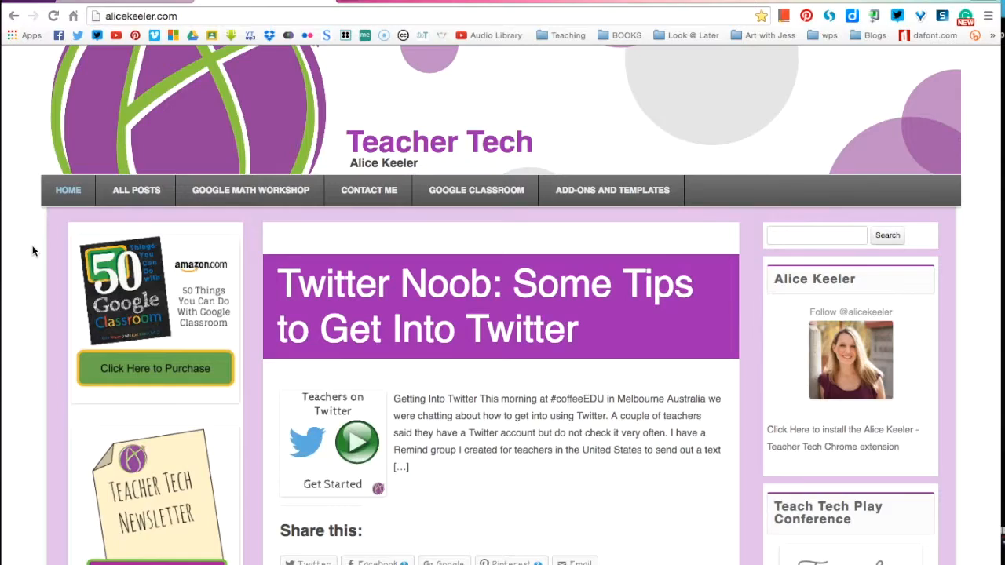
scroll(33, 252, down, 4)
scroll(33, 252, down, 20)
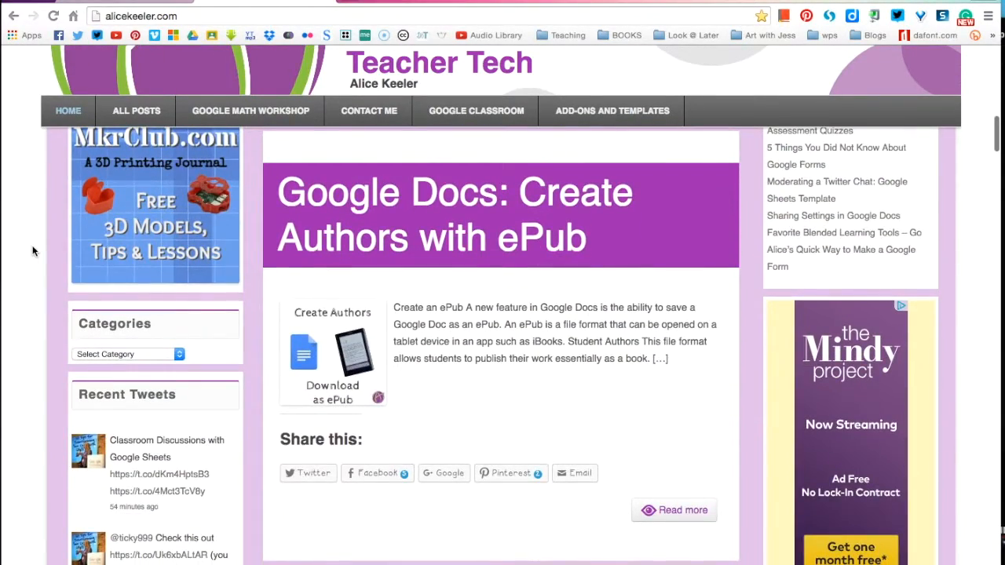
scroll(32, 252, up, 20)
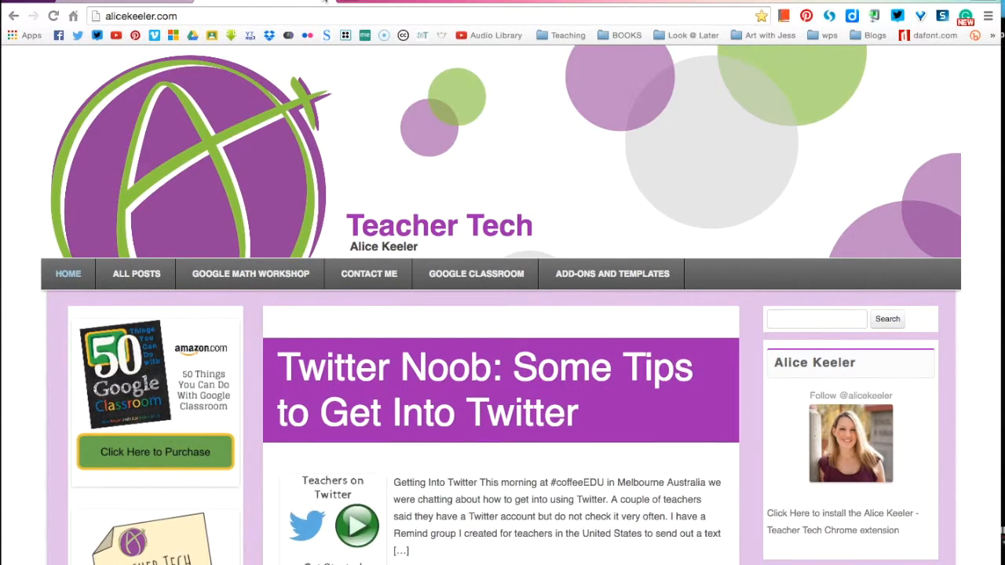
Step: Open the Google Forms home page at forms.google.com in a new browser tab
click(325, 1)
text(fo)
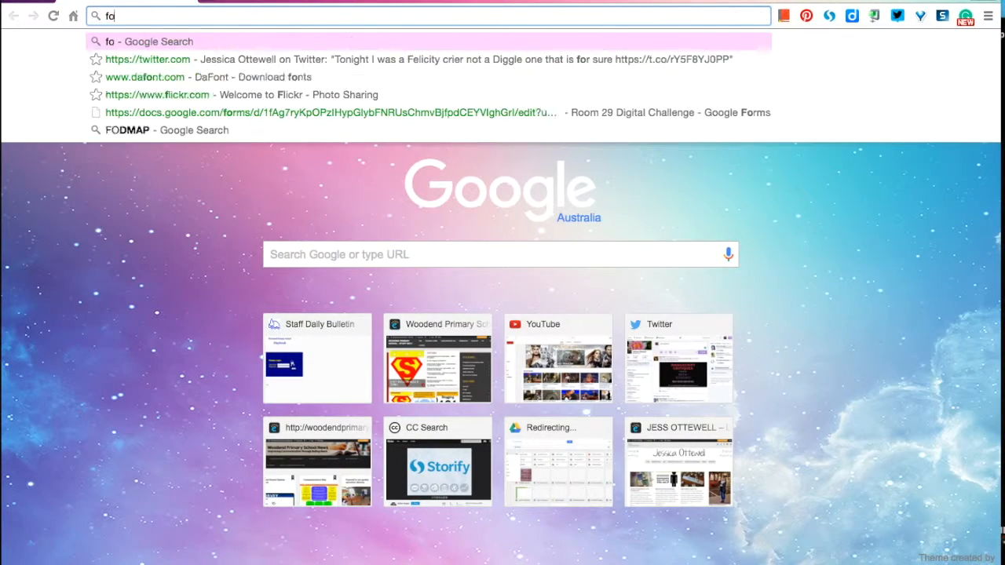
text(rms.google)
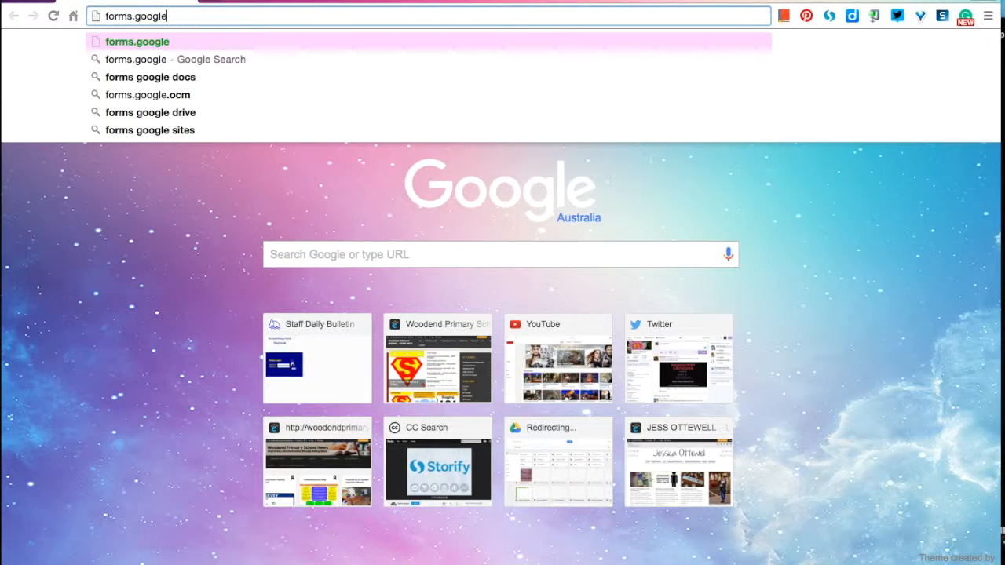
key(Return)
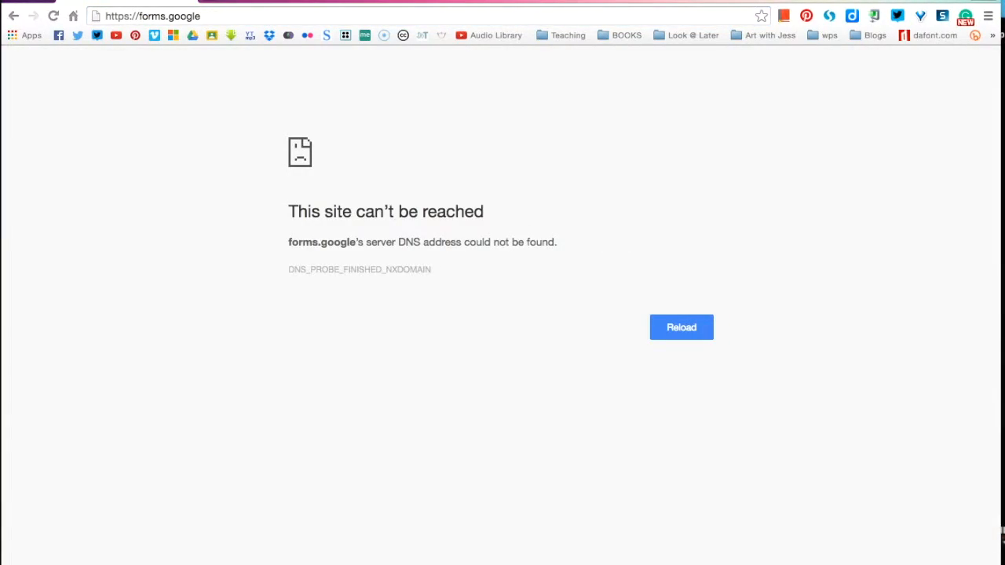
click(210, 19)
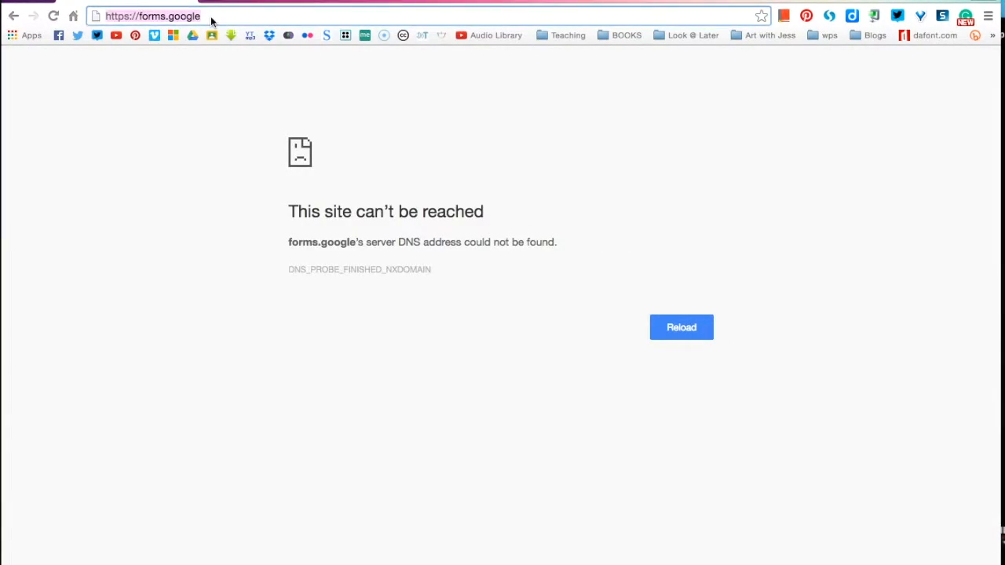
key(Right)
text(.com)
key(Return)
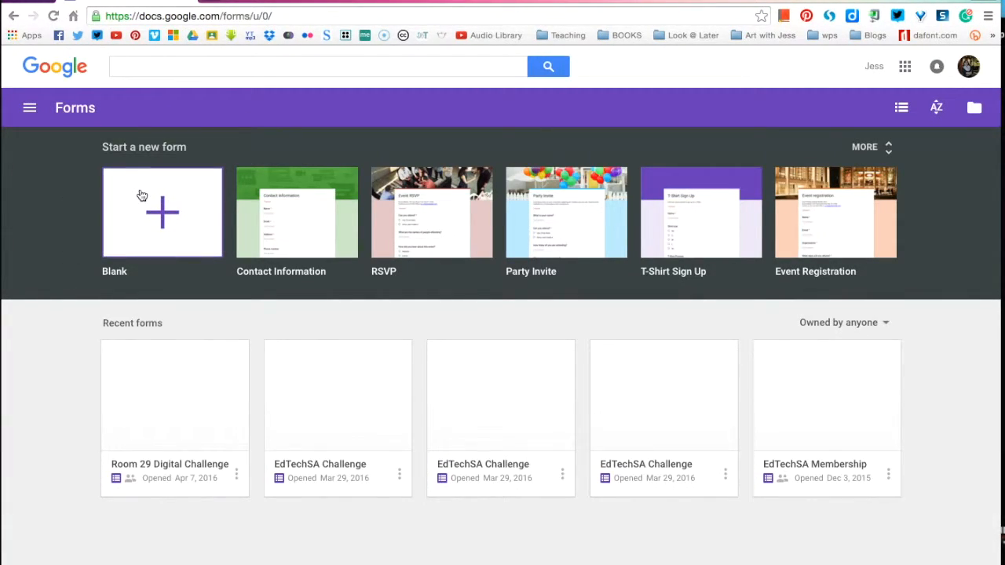
Step: Create a blank form and title it "Test Challenges"
click(155, 211)
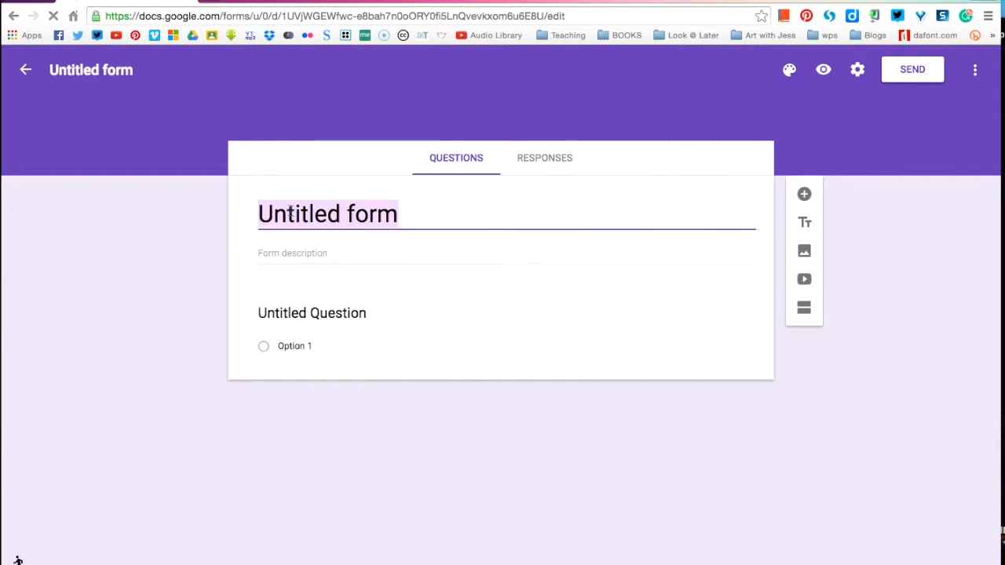
text(Test)
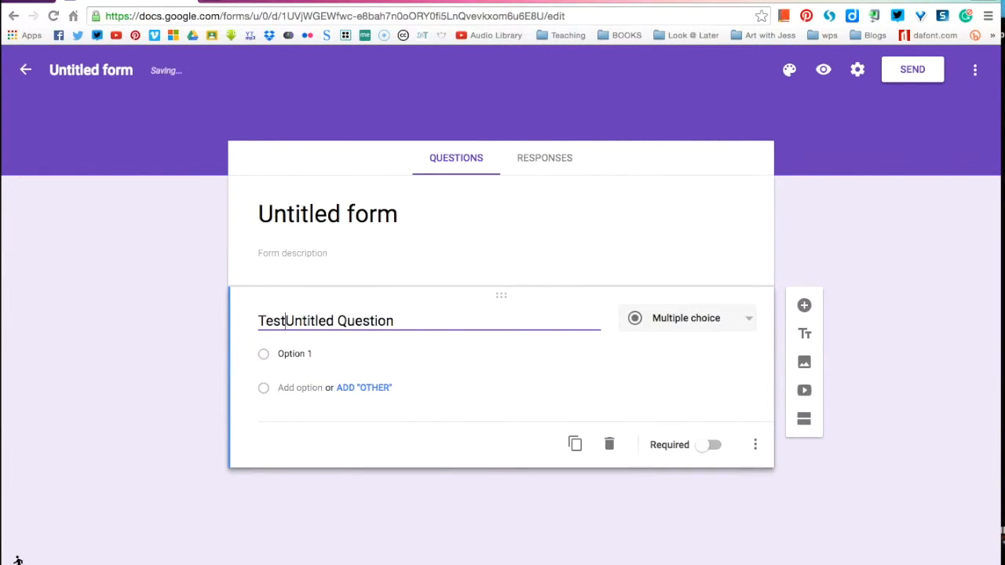
key(BackSpace)
key(BackSpace)
key(BackSpace)
key(BackSpace)
click(298, 215)
text(Test CHa)
key(BackSpace)
key(BackSpace)
text(hallenges)
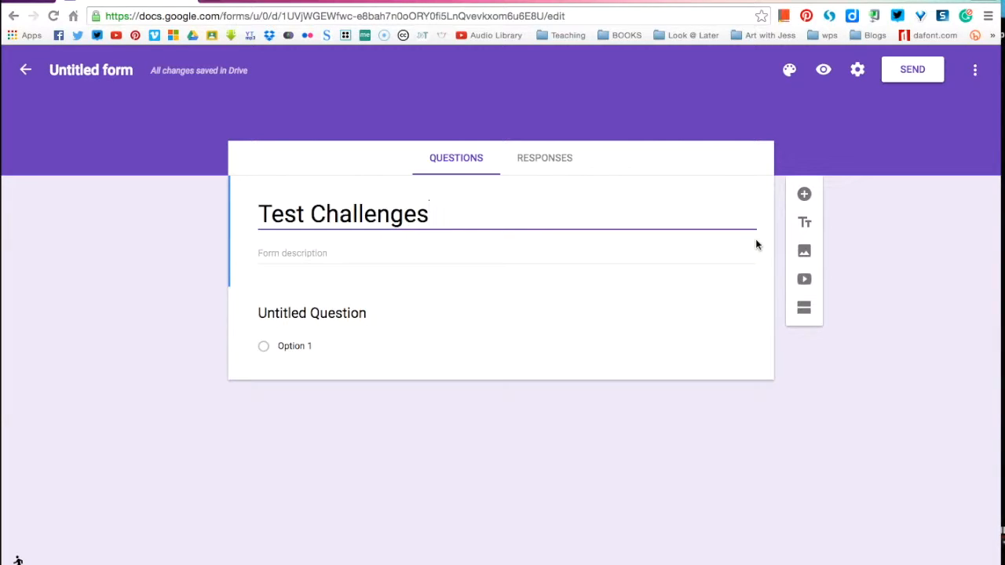
click(950, 249)
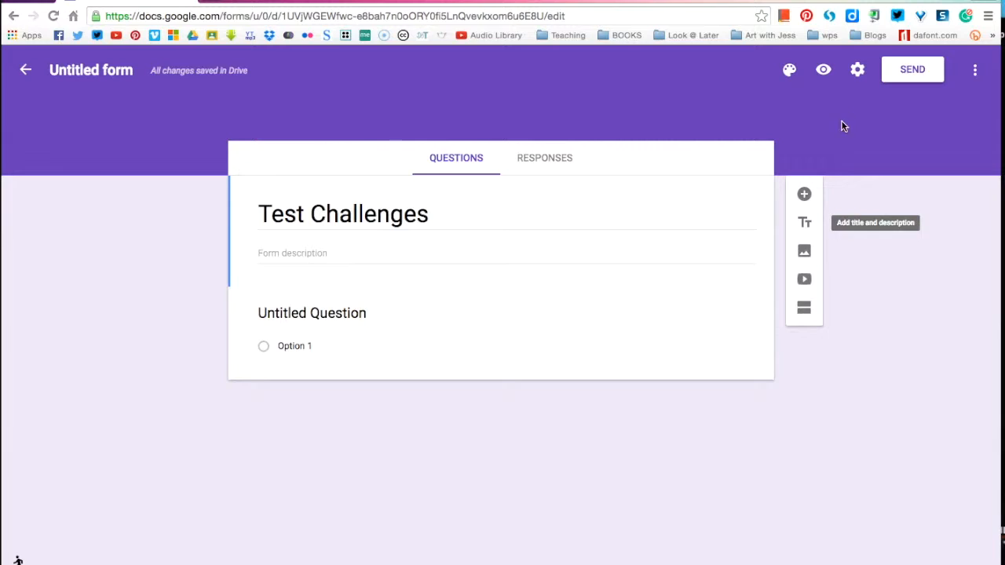
Step: Save form settings that let respondents edit their response and turn off the link to submit another response
click(857, 71)
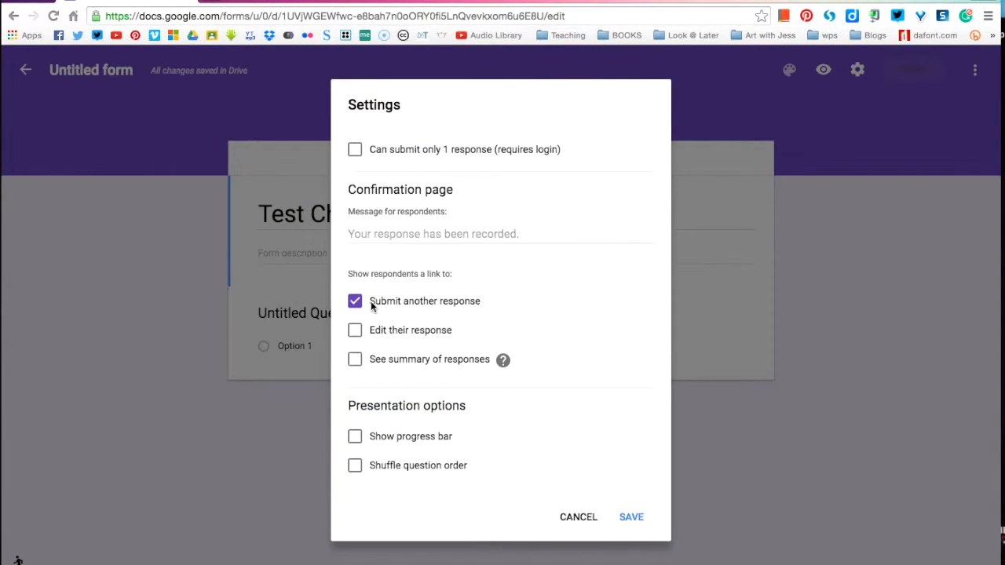
click(355, 331)
click(355, 302)
click(632, 518)
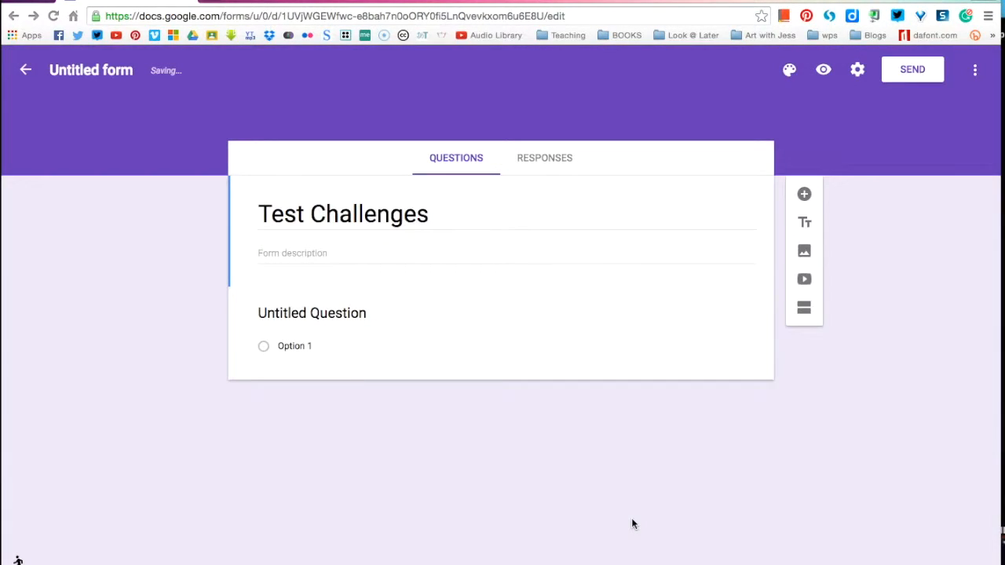
Step: Set the form's collaborator link sharing to "On - Anyone with the link" with edit access
click(975, 72)
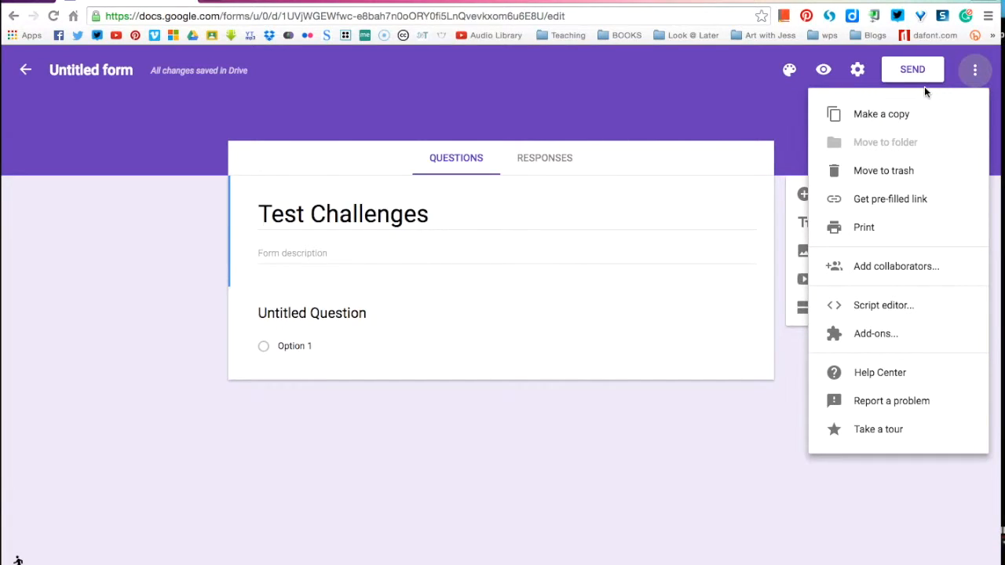
click(884, 271)
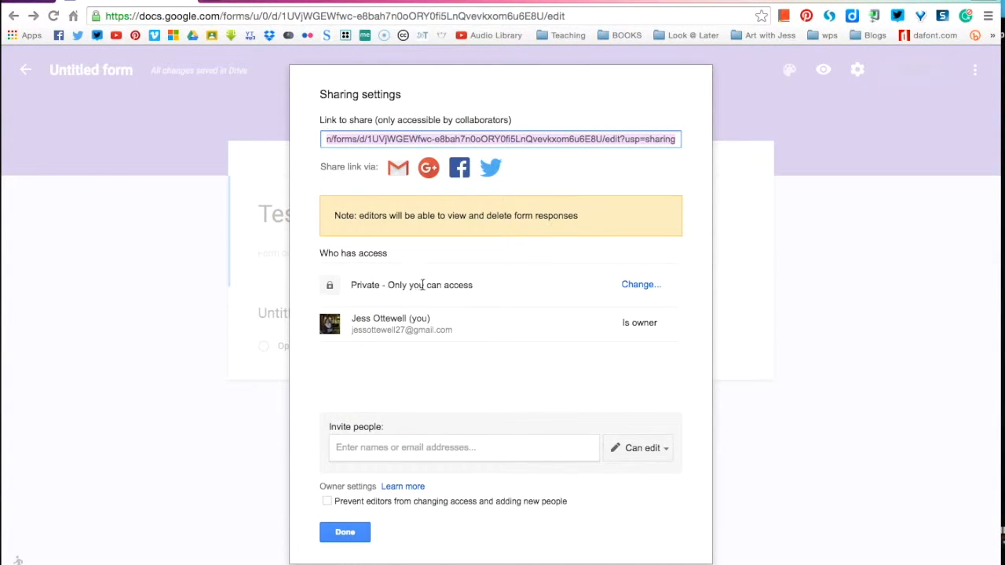
click(638, 285)
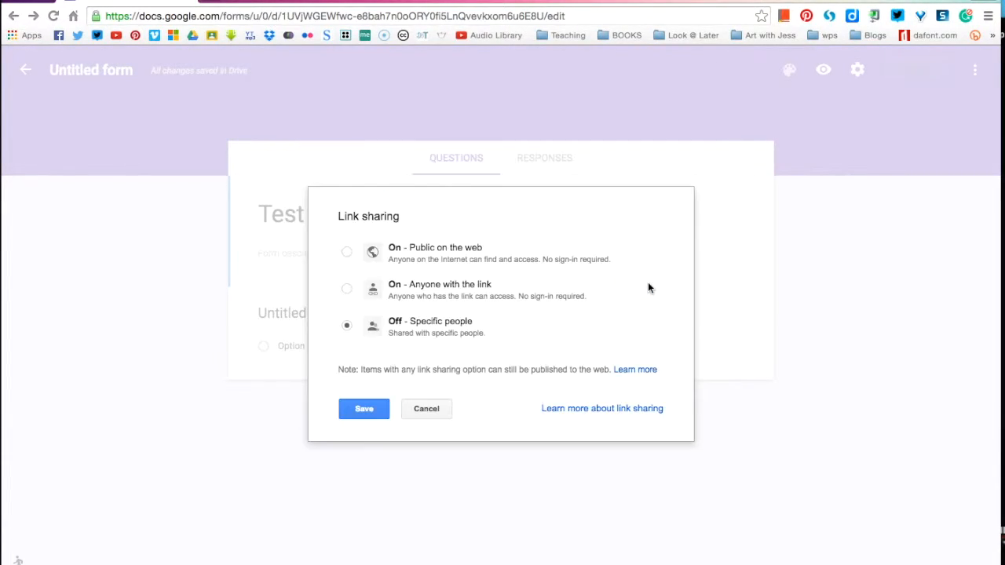
click(346, 290)
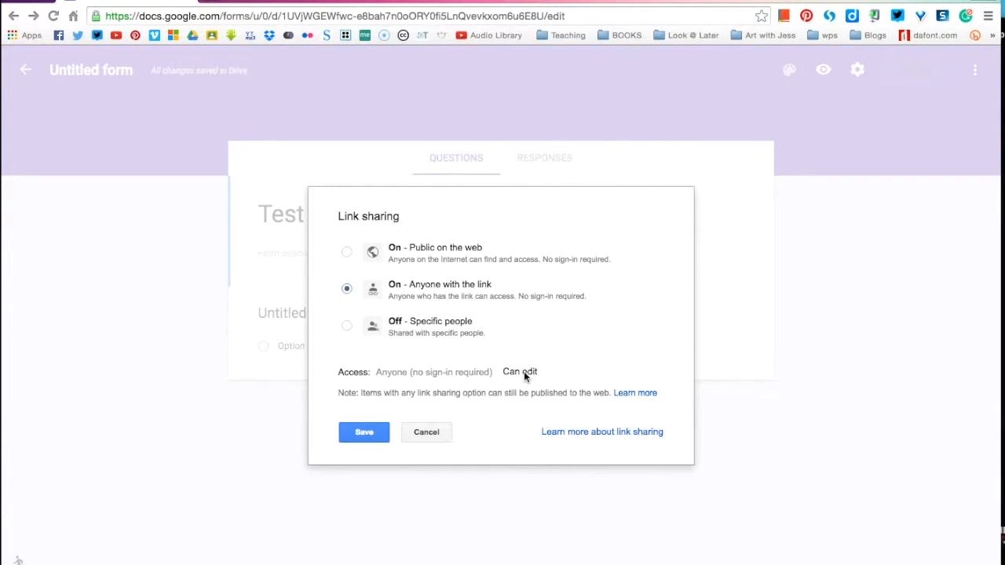
click(363, 434)
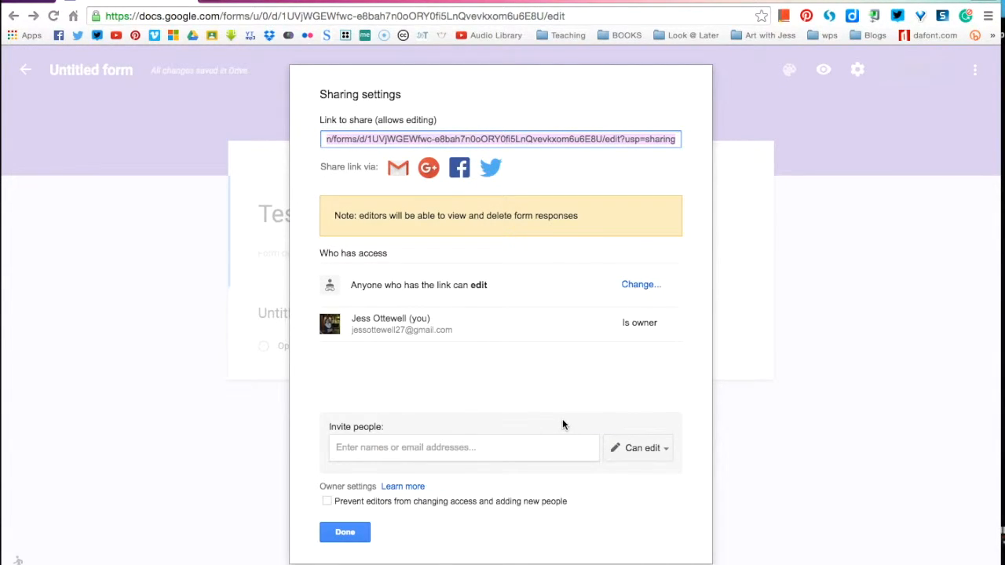
click(629, 291)
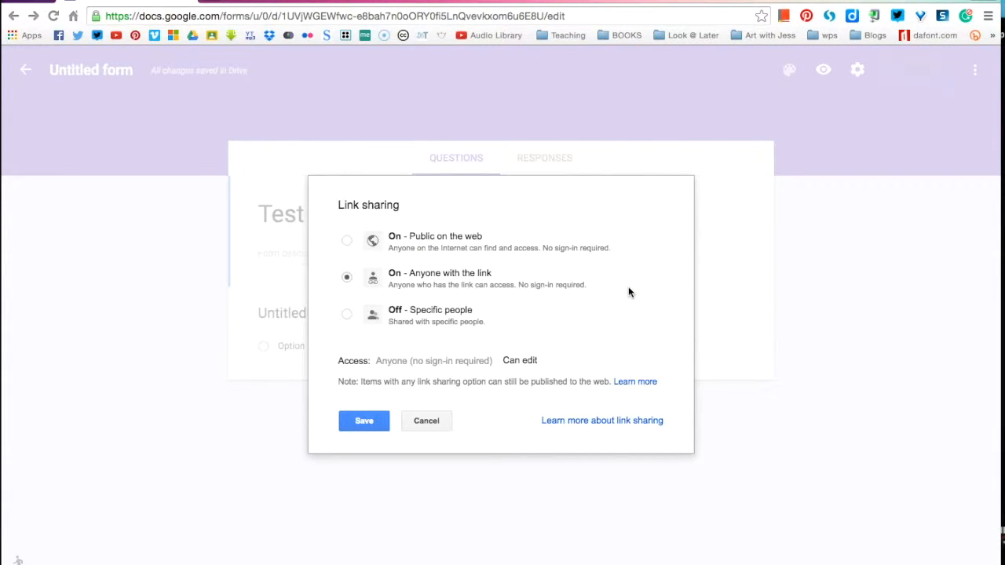
click(364, 422)
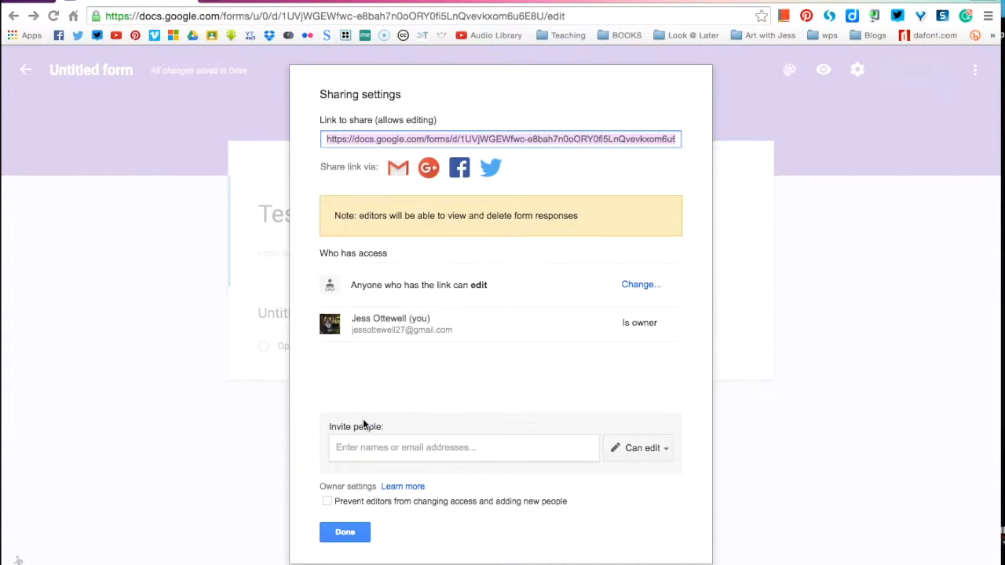
click(339, 536)
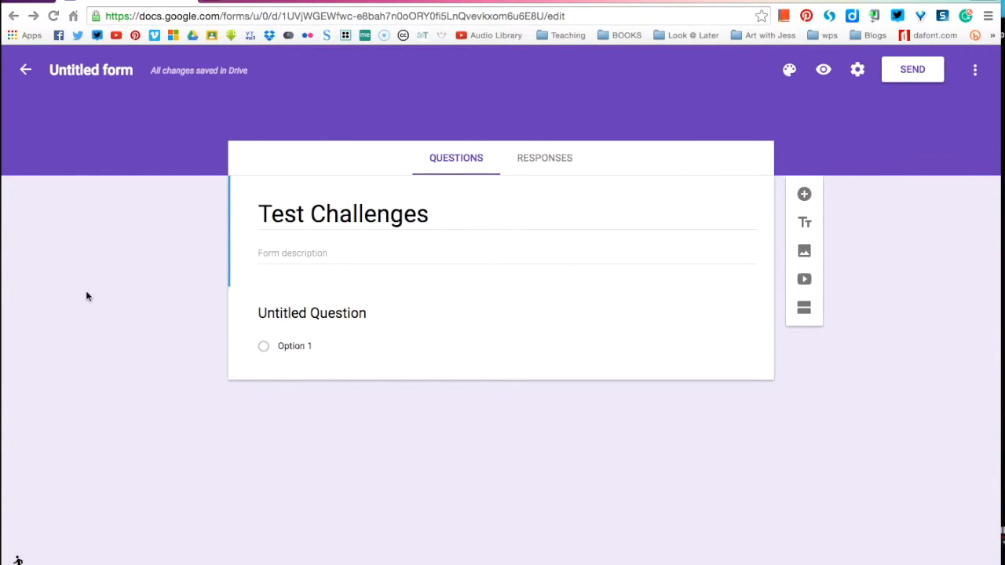
Step: Enter the form description "Complete 6 out of the 10 challenges below."
click(282, 259)
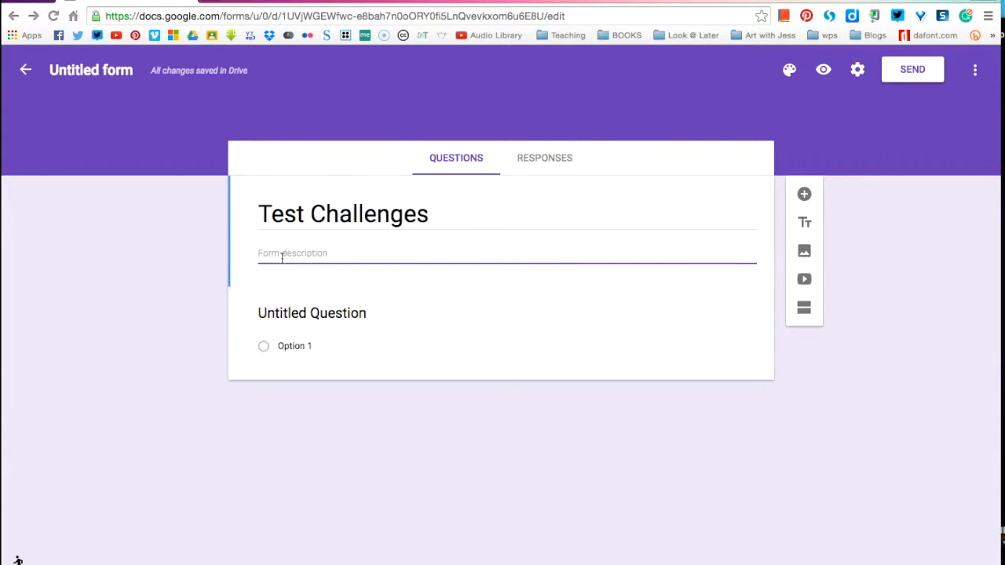
text(Complete)
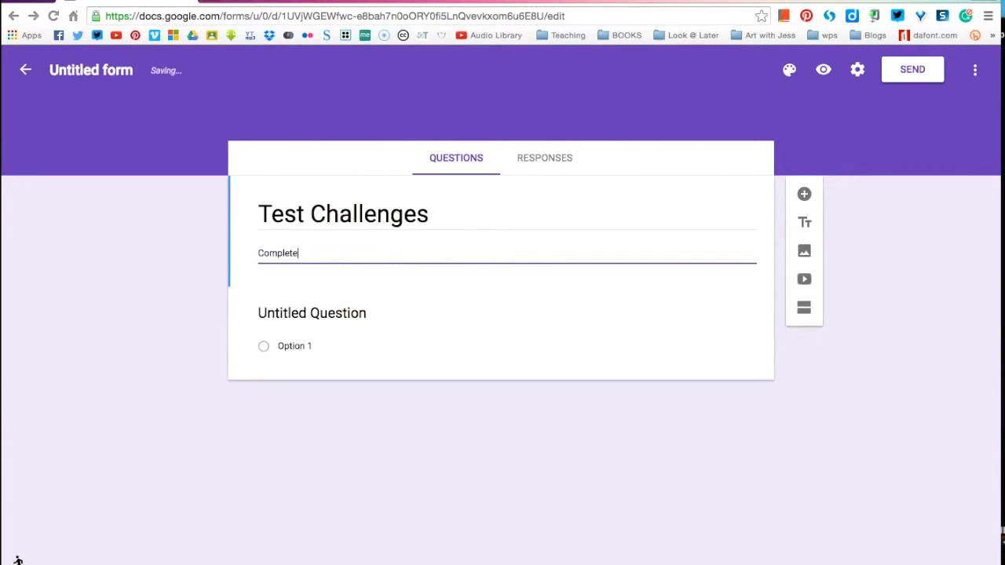
text( 6 out of the 10 challenges below)
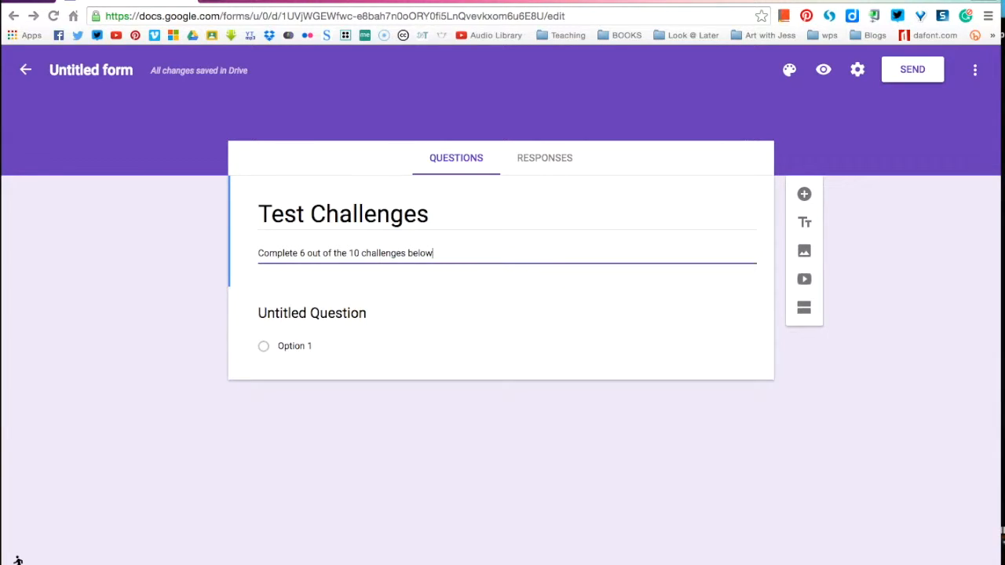
text(.)
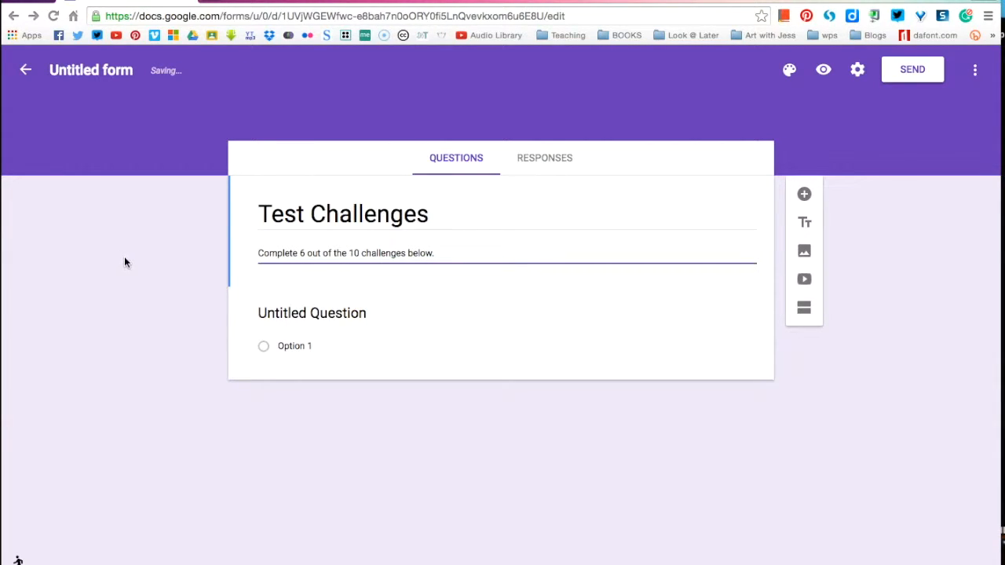
click(132, 281)
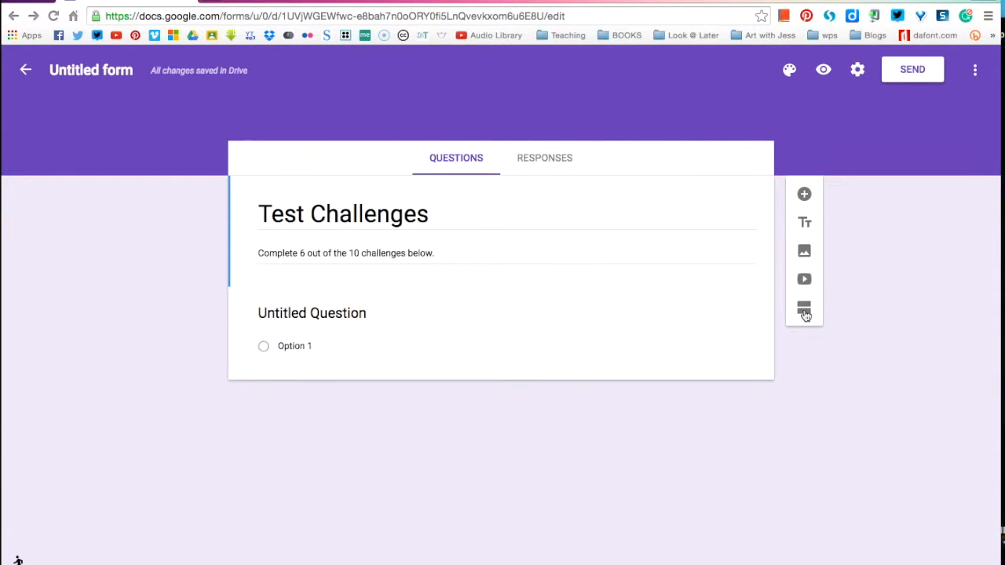
Step: Add a short answer question titled "Name" below the form description
click(803, 195)
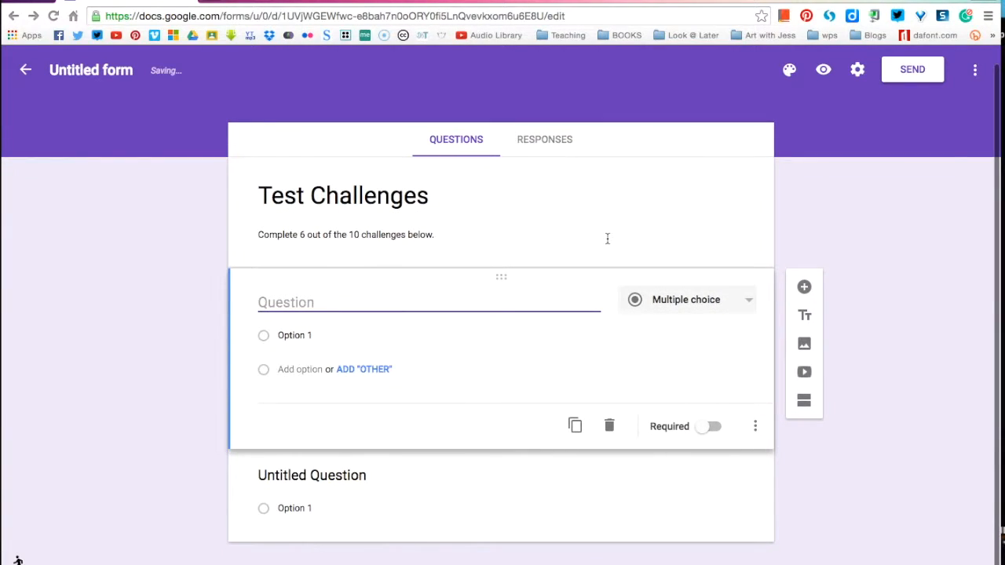
click(749, 305)
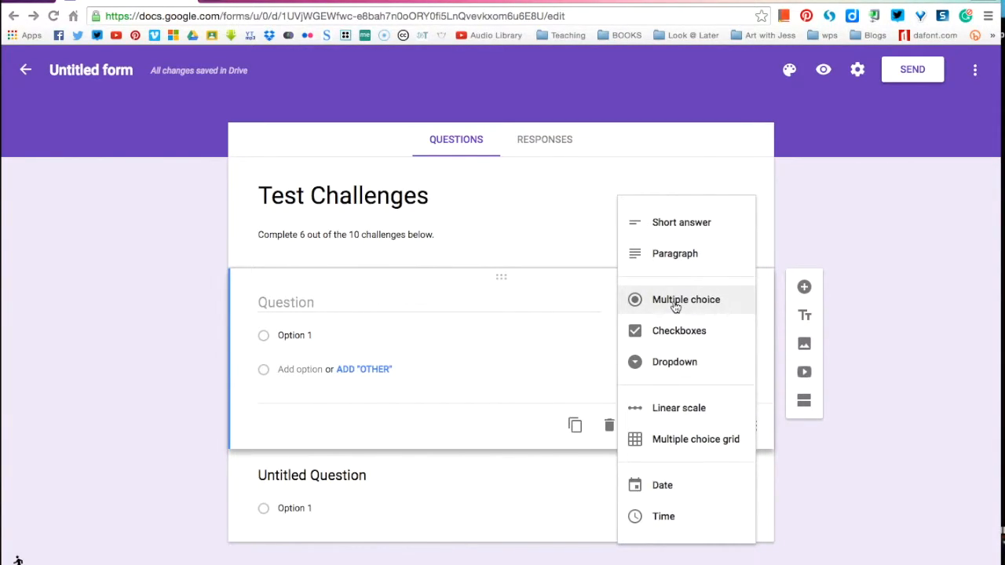
click(681, 228)
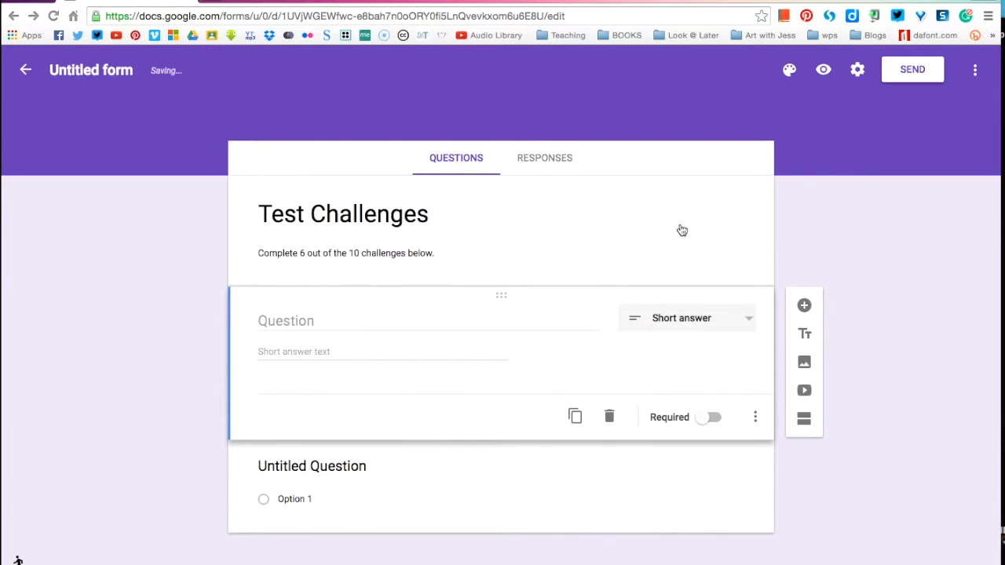
click(280, 320)
text(Name)
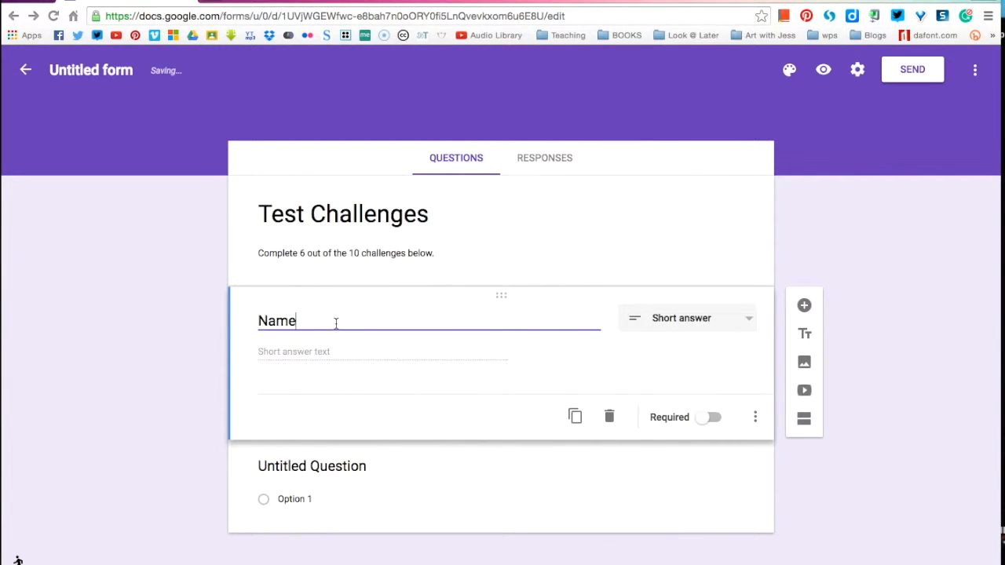
click(174, 343)
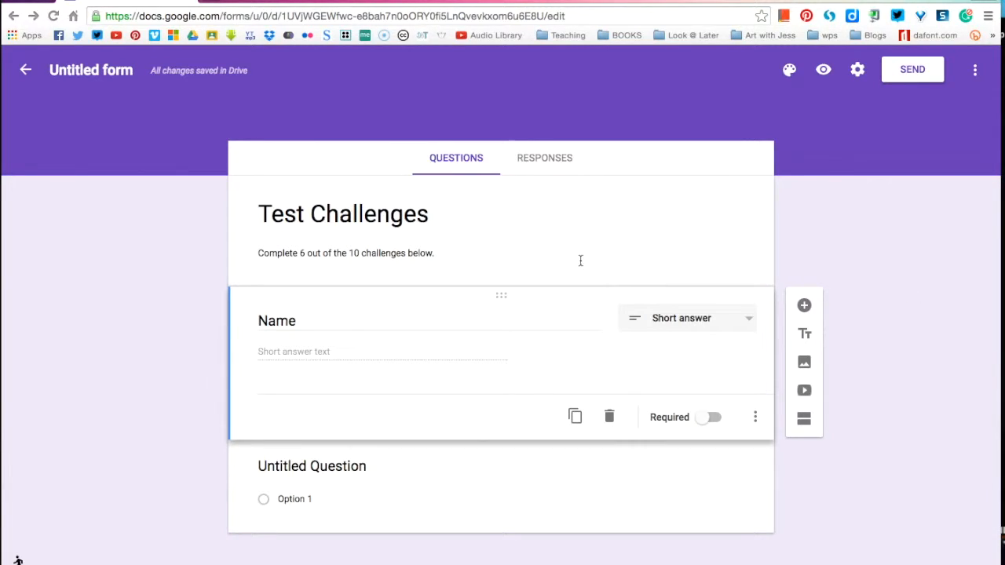
Step: Title the untitled multiple choice question "Build a garden full of fractions using minecraft"
click(274, 471)
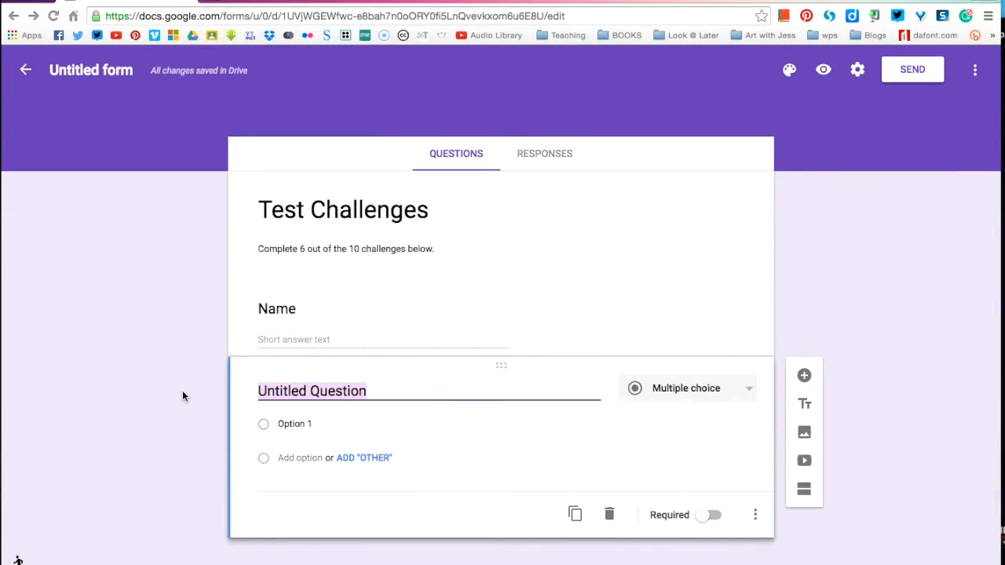
text(Bui)
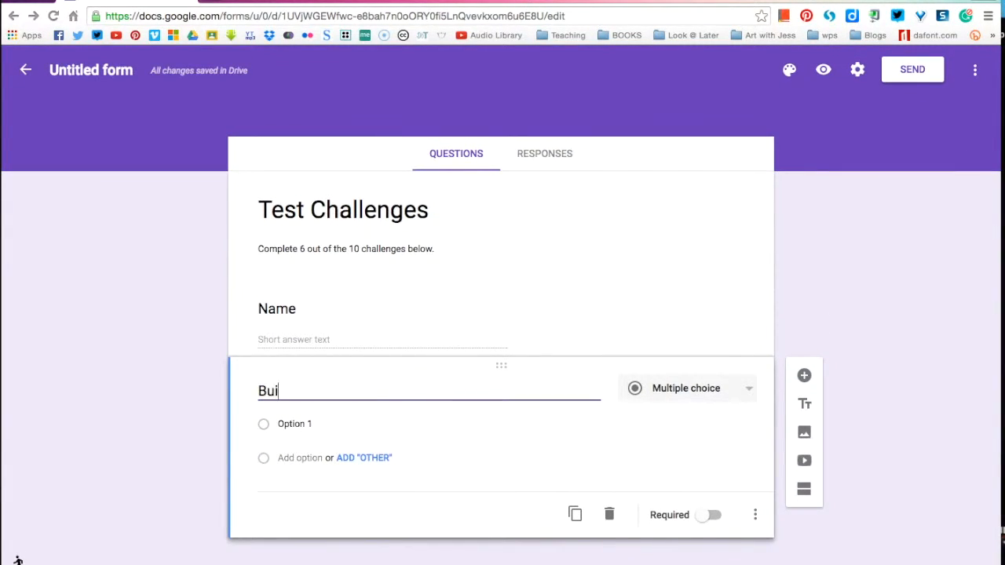
text(ld a garden )
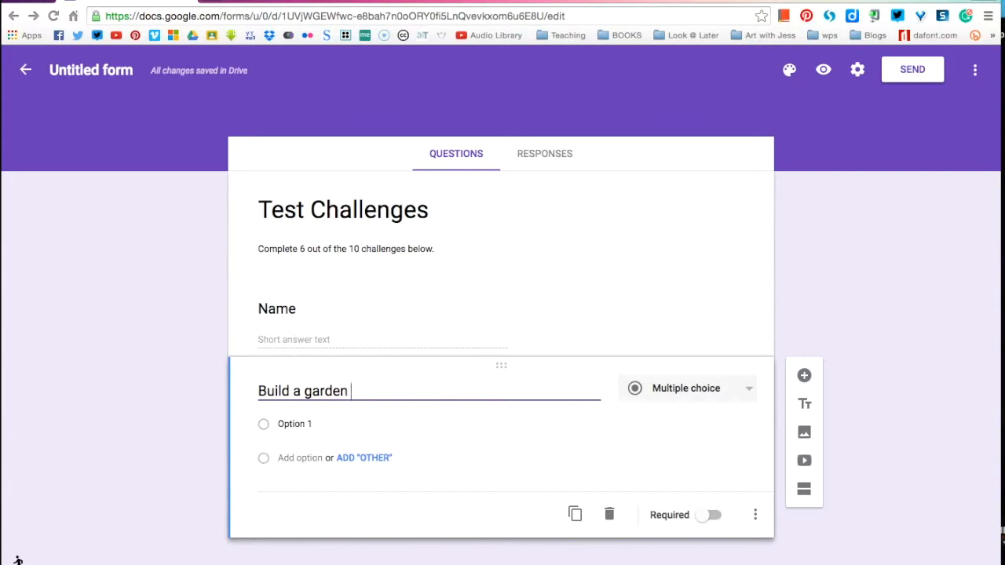
text(full of fracti)
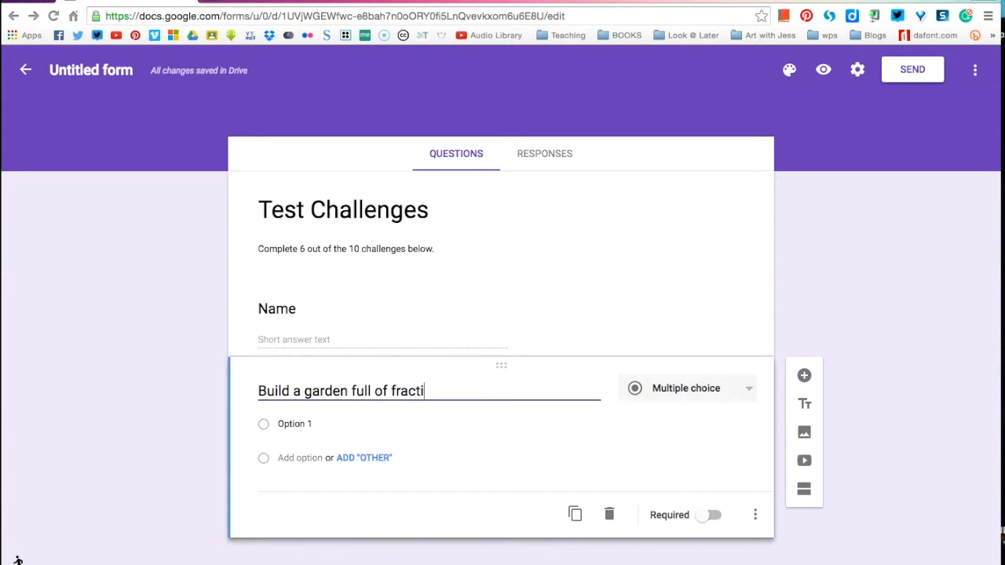
text(ons using mine)
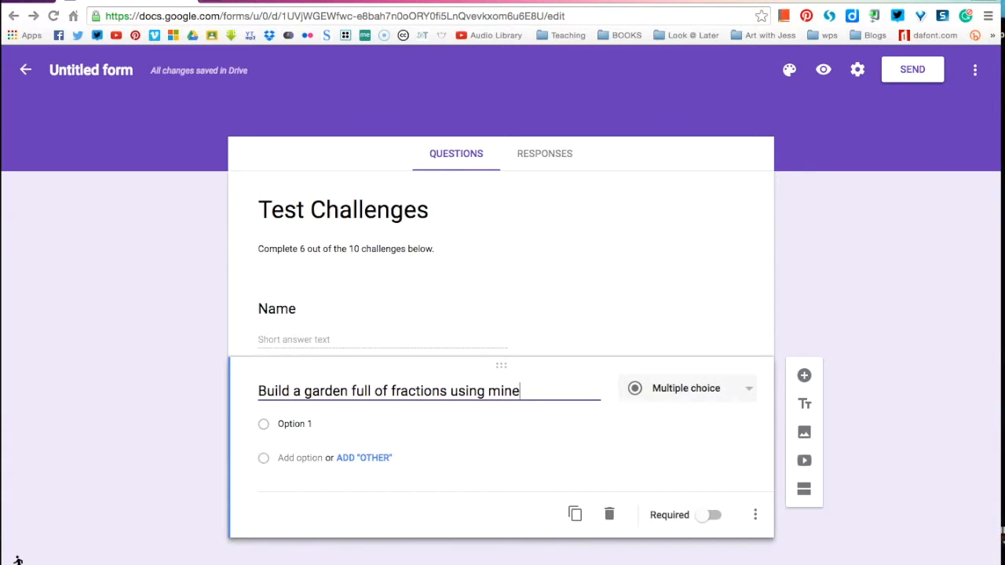
text(craft)
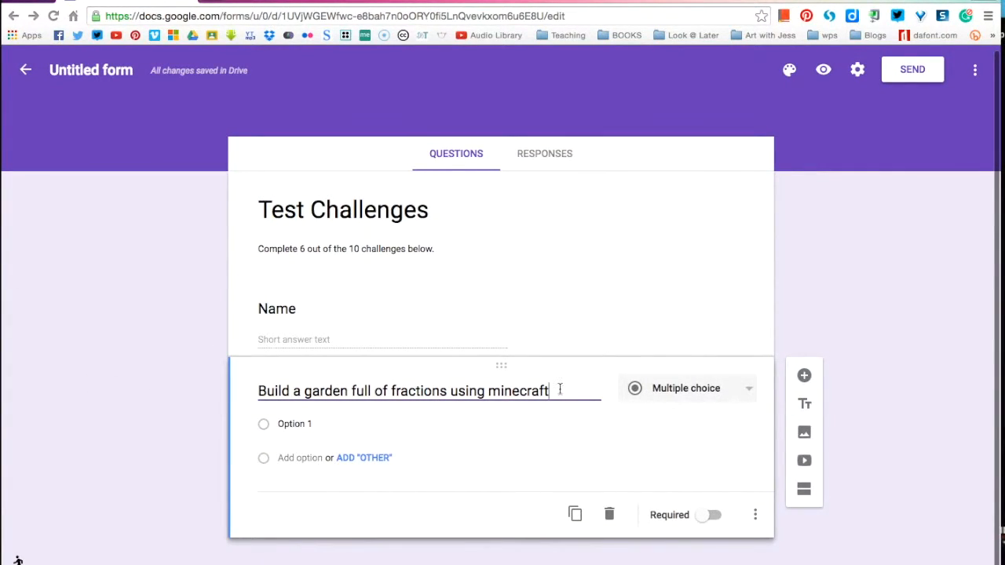
Step: Replace the title of the multiple choice question with "Minecraft Garden"
triple_click(413, 390)
key(BackSpace)
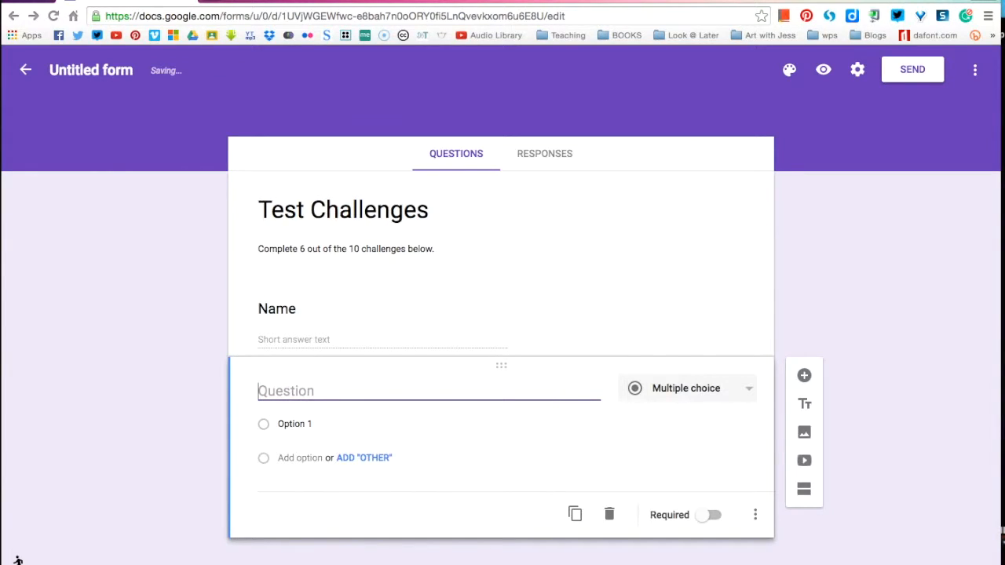
text(minecraft)
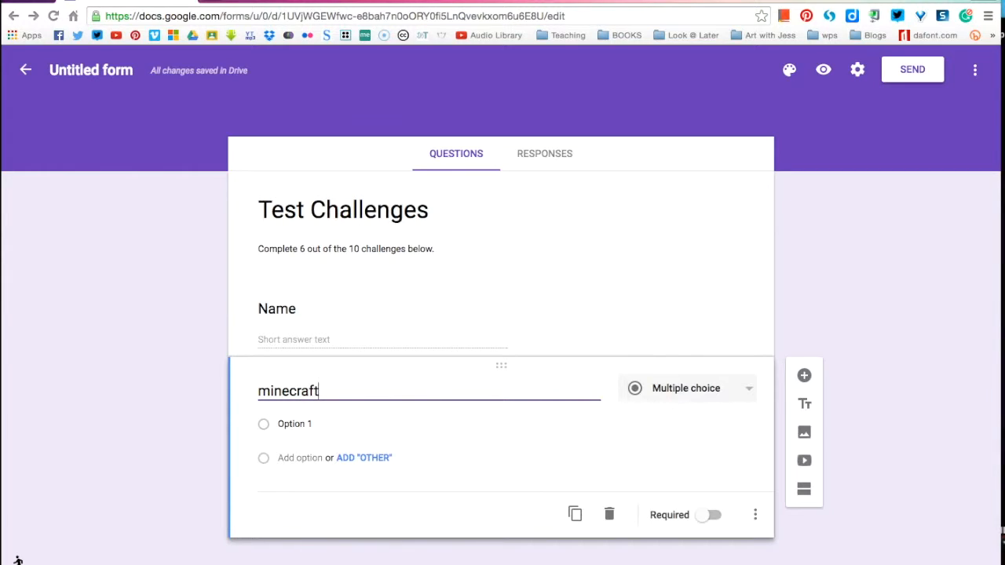
key(BackSpace)
key(BackSpace)
key(BackSpace)
key(BackSpace)
key(BackSpace)
key(BackSpace)
key(BackSpace)
key(BackSpace)
key(BackSpace)
text(Minecraft Garden)
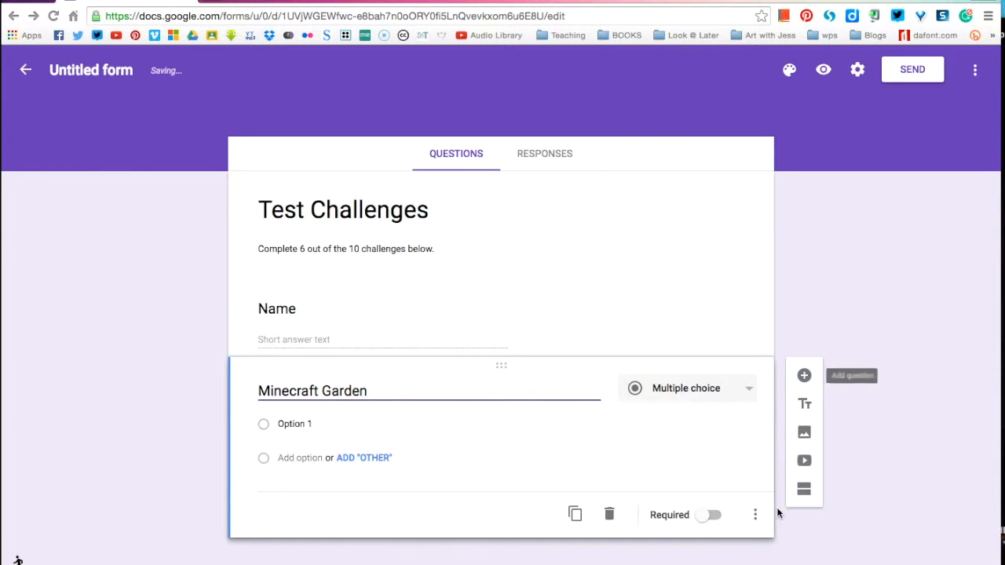
Step: Add the hint text "Create a garden full of fractions using minecraft" to the Minecraft Garden question
click(755, 515)
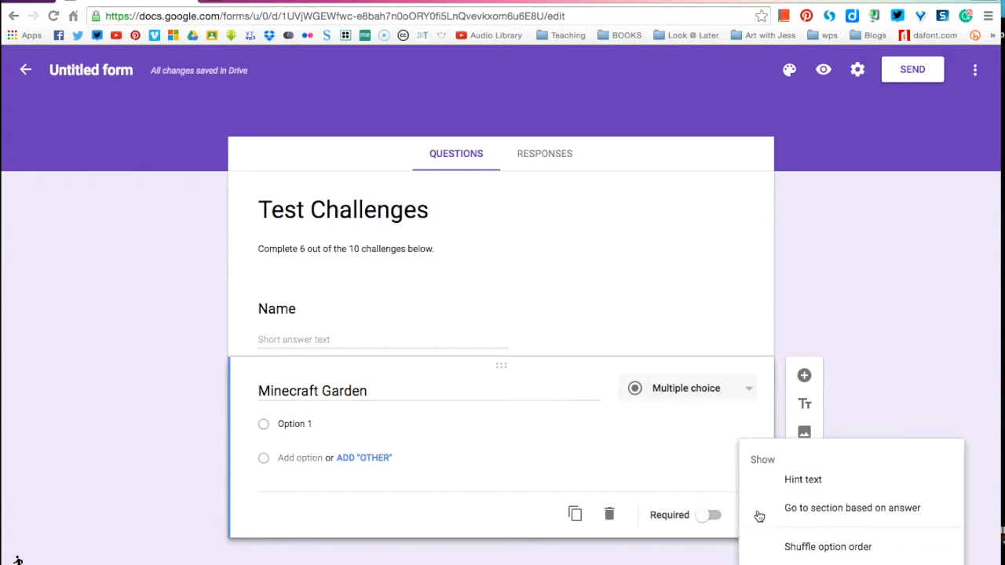
click(794, 482)
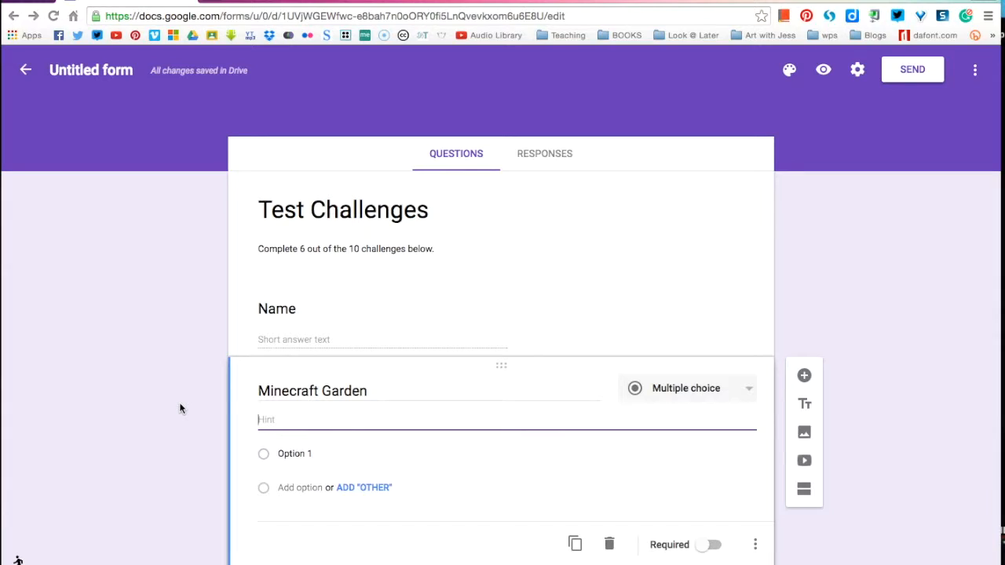
text(Create a garde)
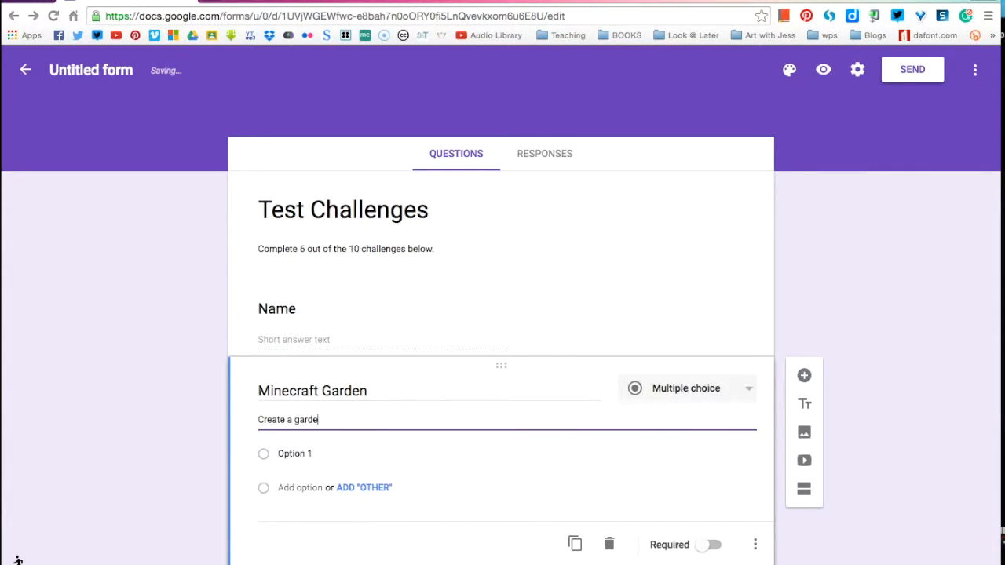
text(n full of fractions using minecraft)
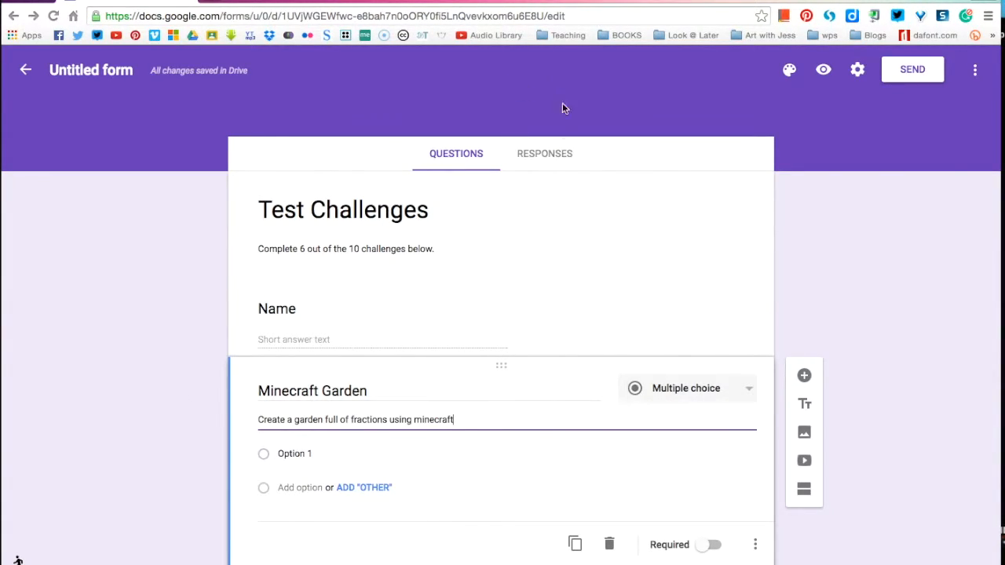
Step: Create a new spreadsheet named "Test Challenge" as the destination for the form responses
click(542, 153)
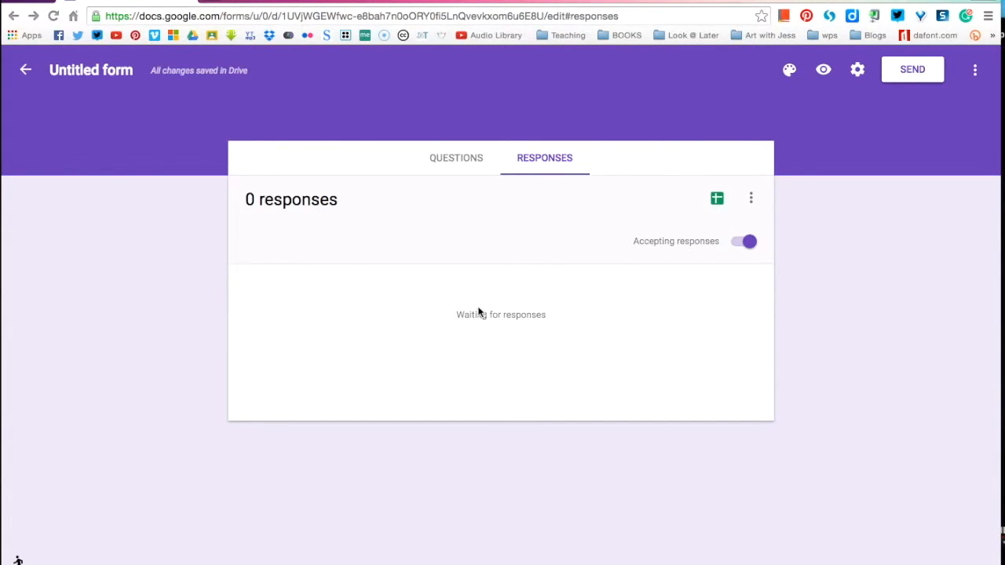
click(717, 200)
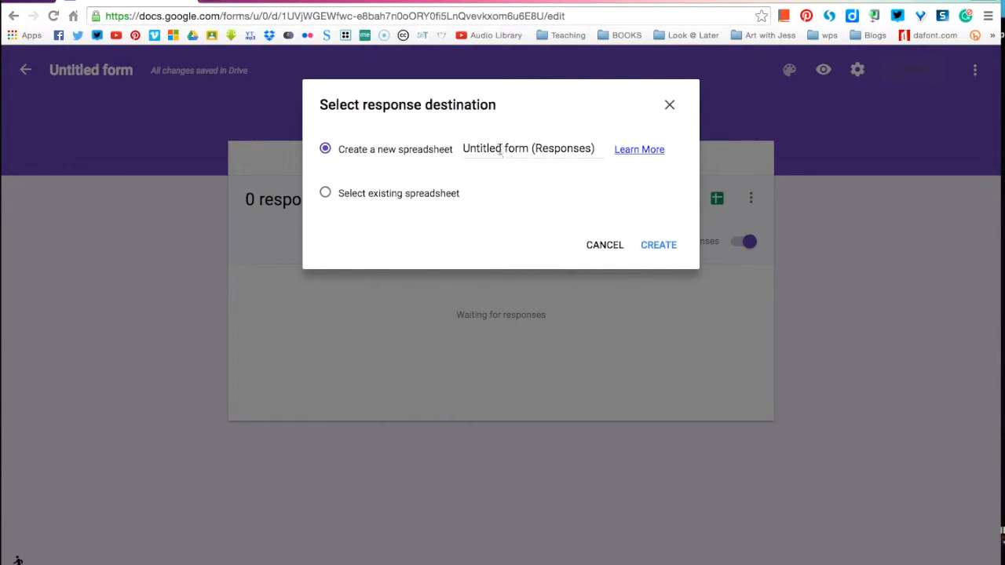
triple_click(494, 148)
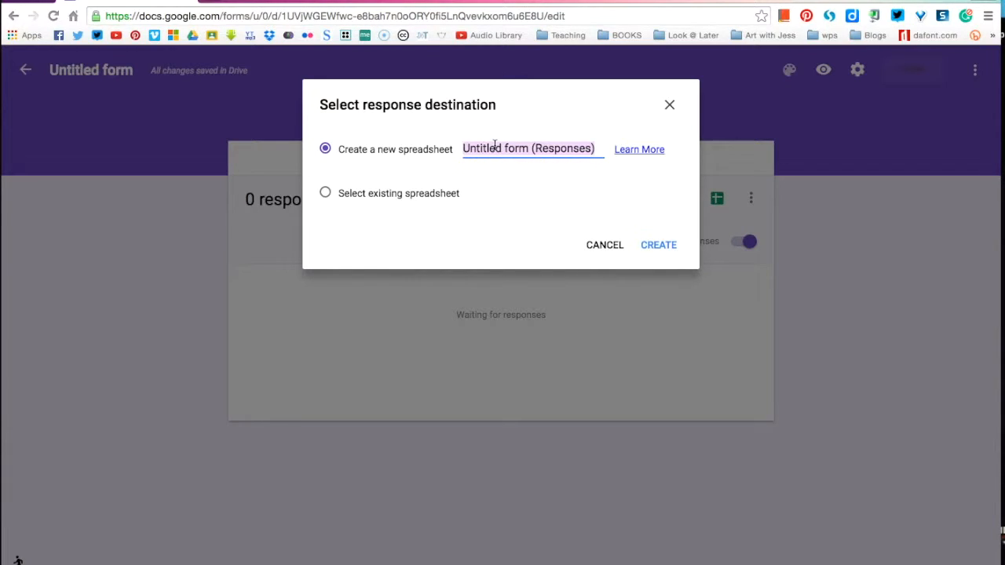
text(Test Chall)
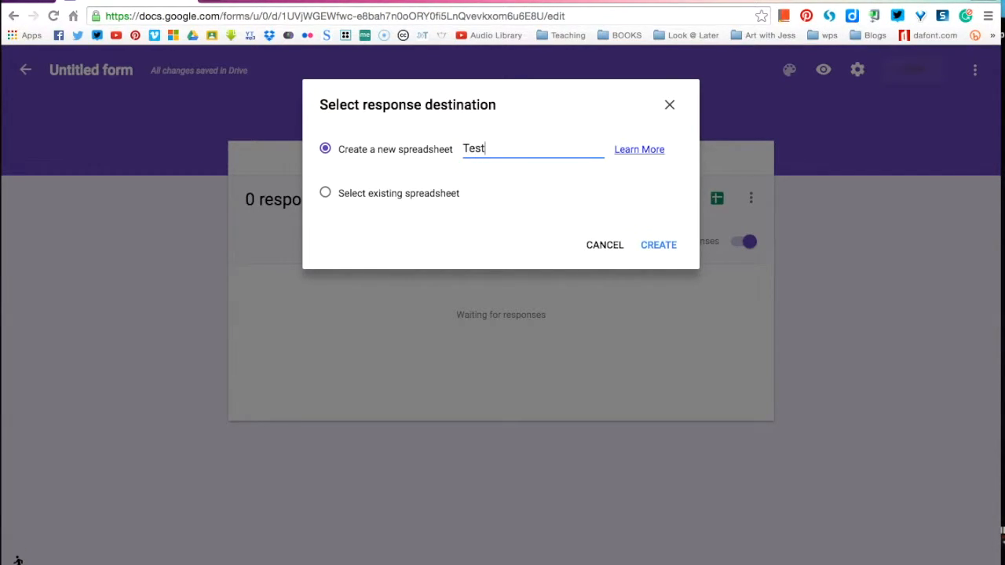
text(enge)
click(653, 249)
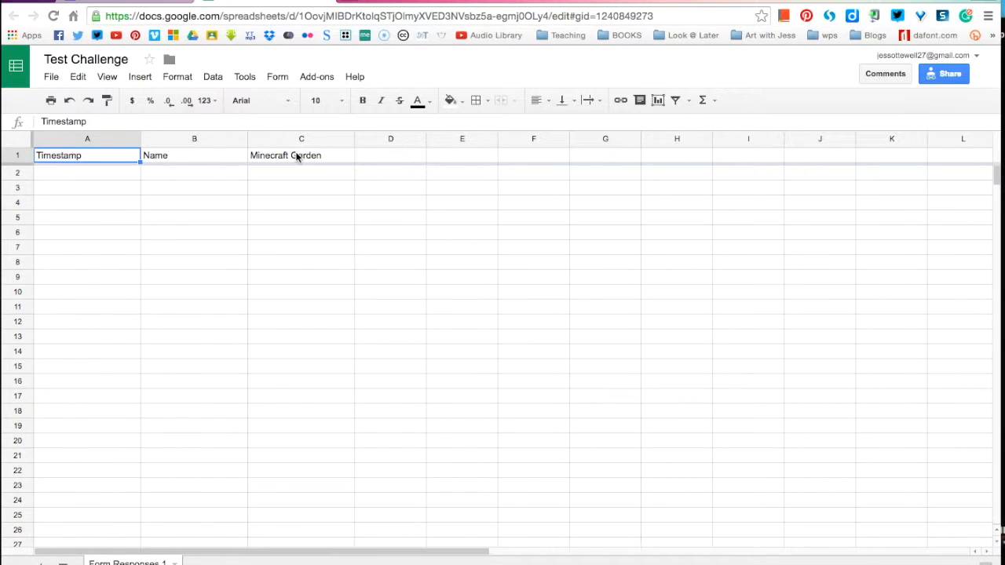
Step: Return to the form's questions and give Minecraft Garden the answer options "Completed" and "Working on it"
click(162, 3)
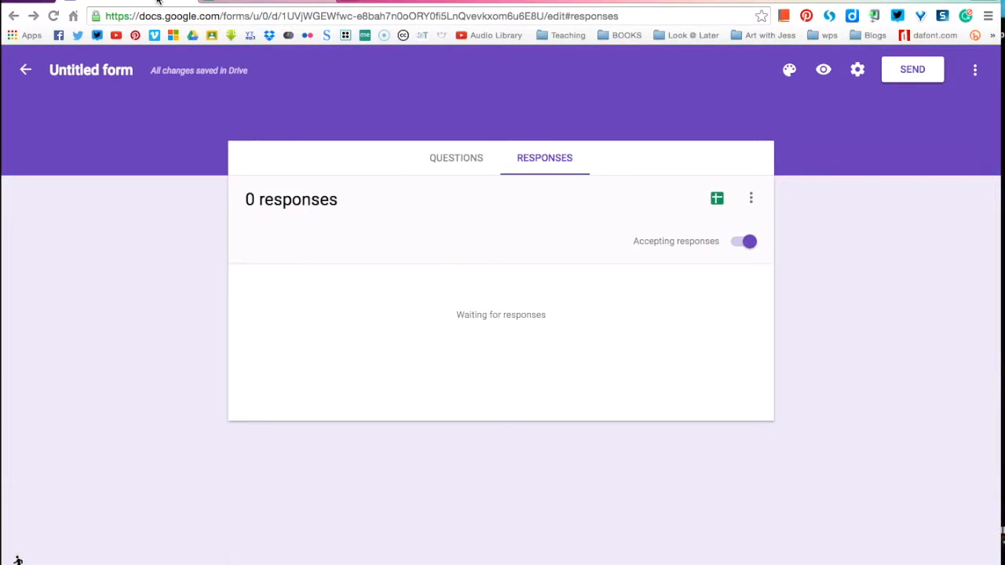
click(455, 159)
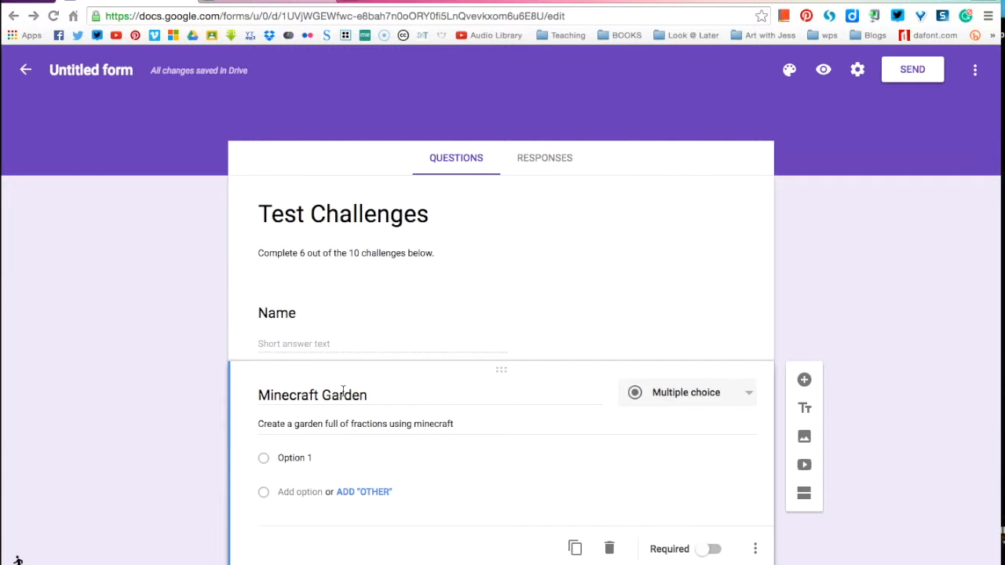
scroll(201, 427, down, 1)
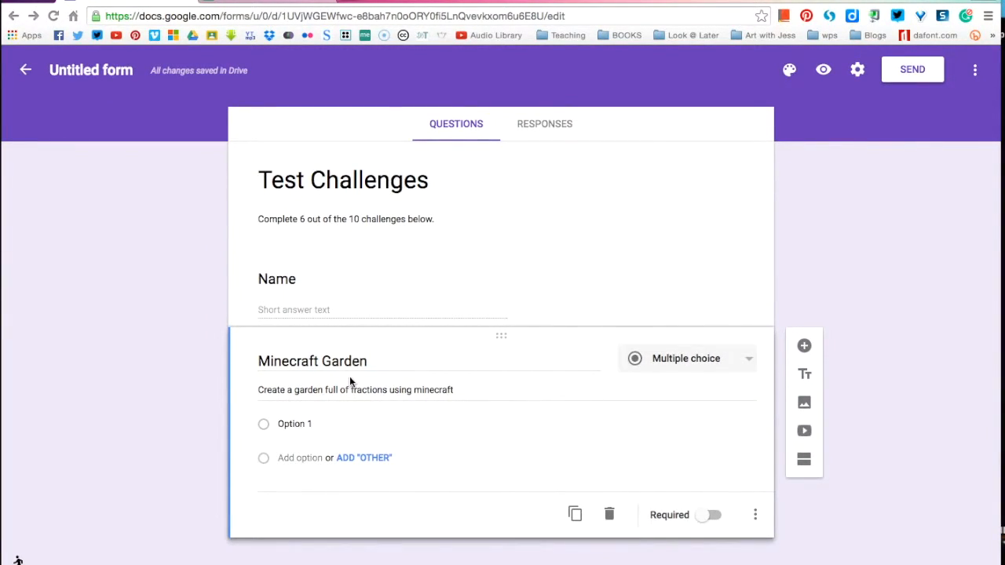
click(290, 424)
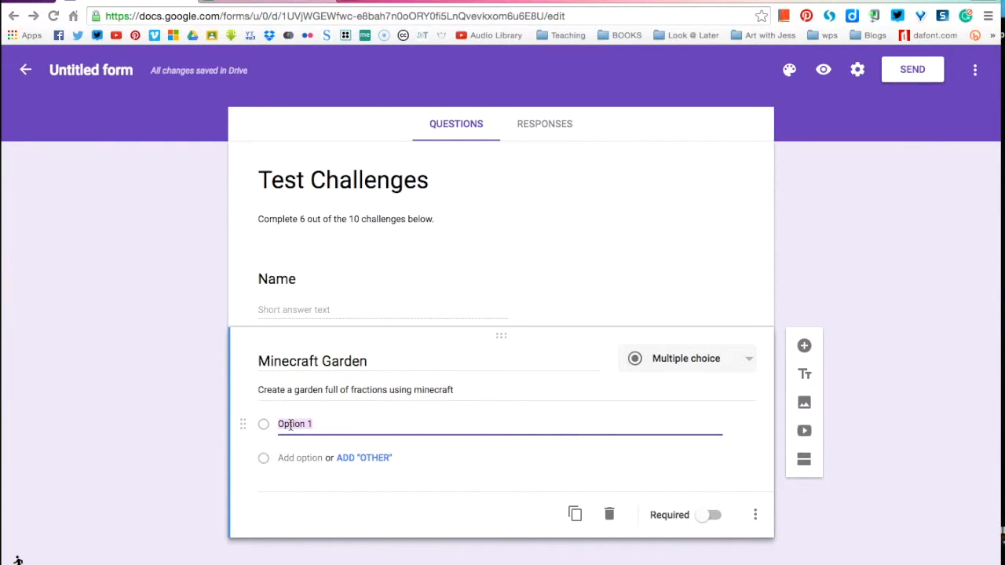
text(Completeed)
key(BackSpace)
key(BackSpace)
text(d)
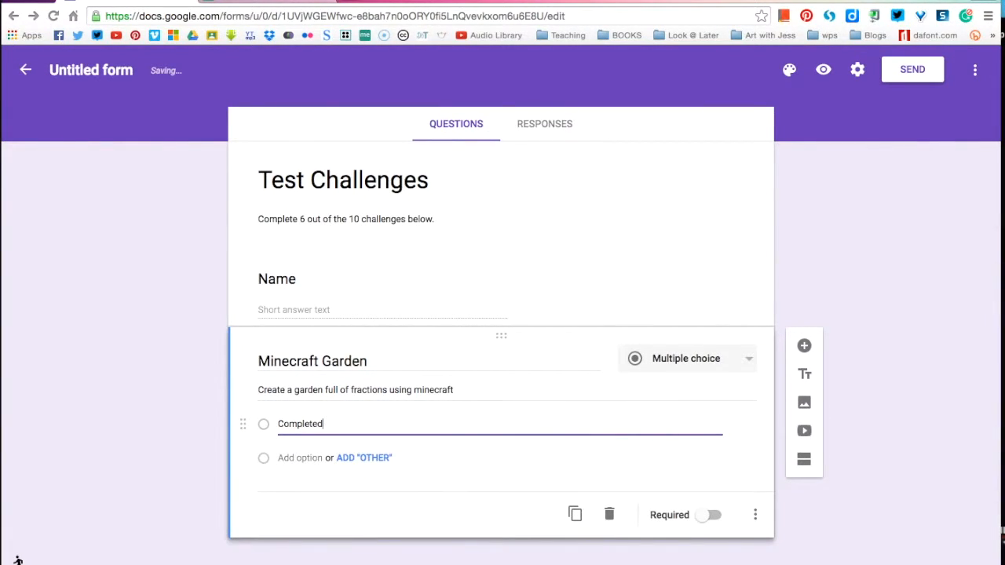
key(Return)
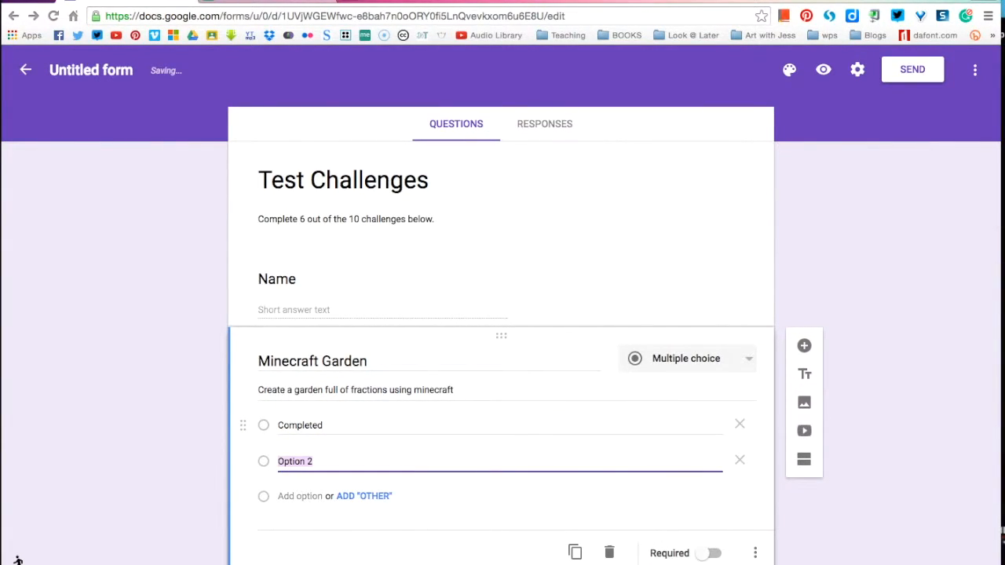
text(Working on it)
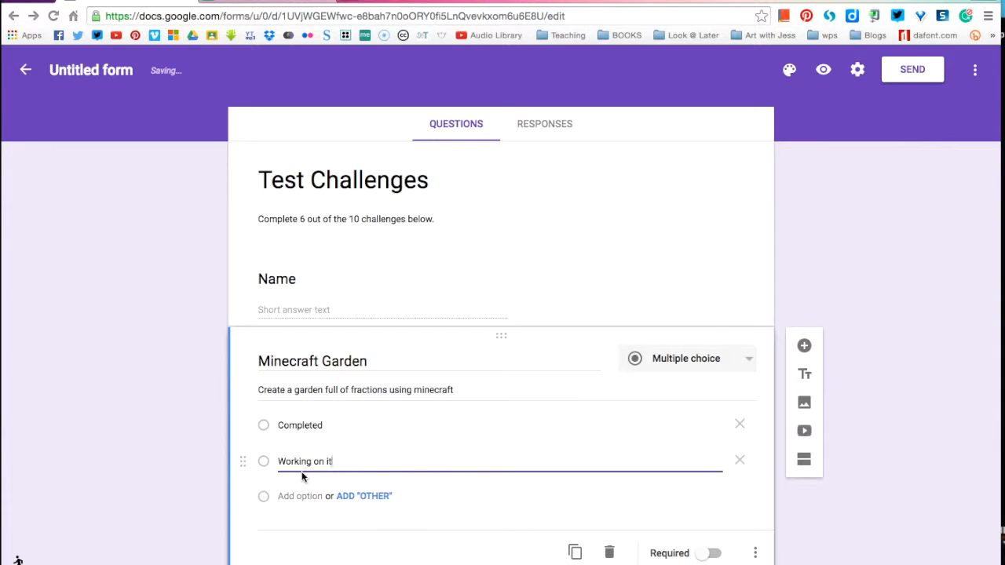
Step: Add a new multiple choice question below the Minecraft Garden question
scroll(144, 440, down, 1)
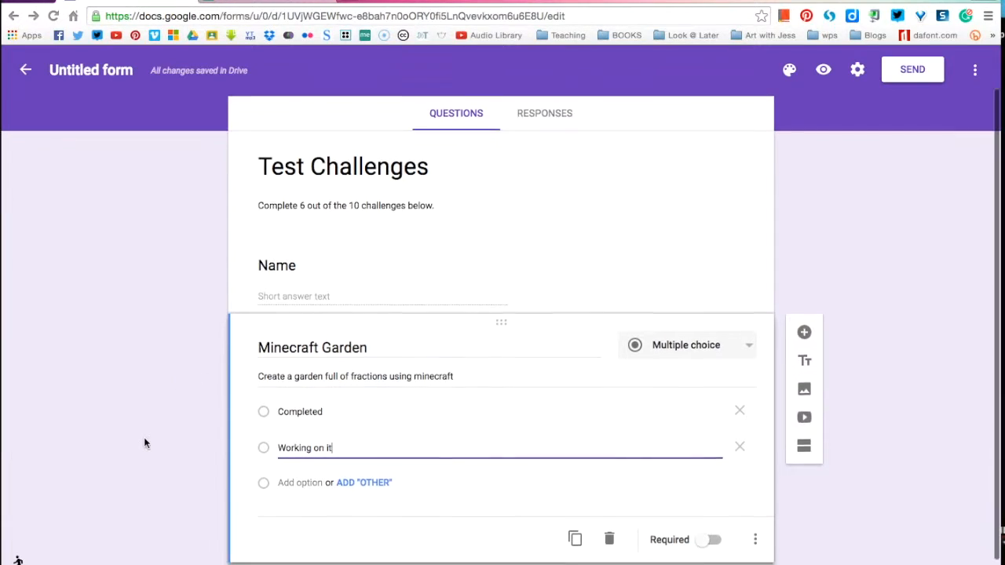
click(150, 397)
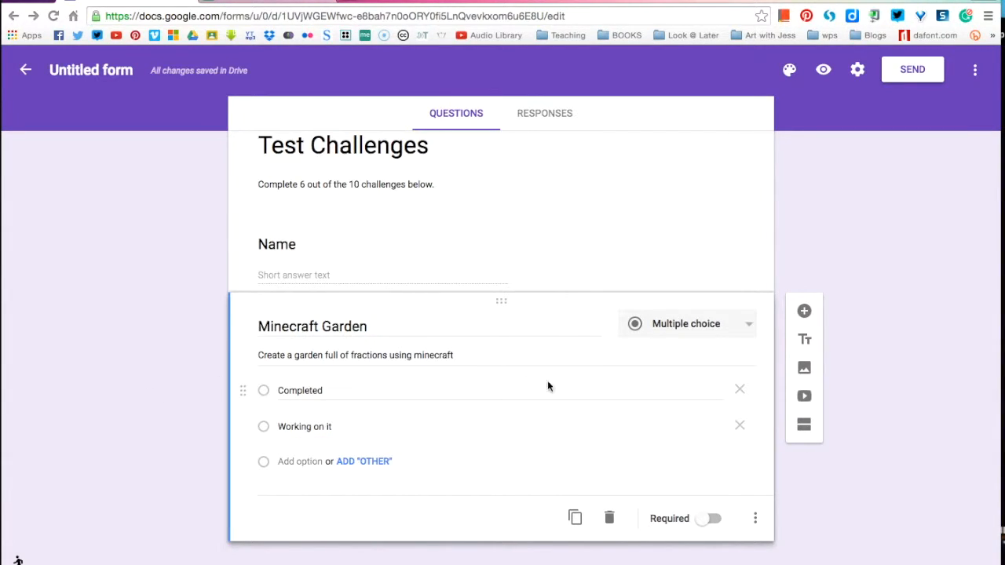
scroll(956, 294, down, 1)
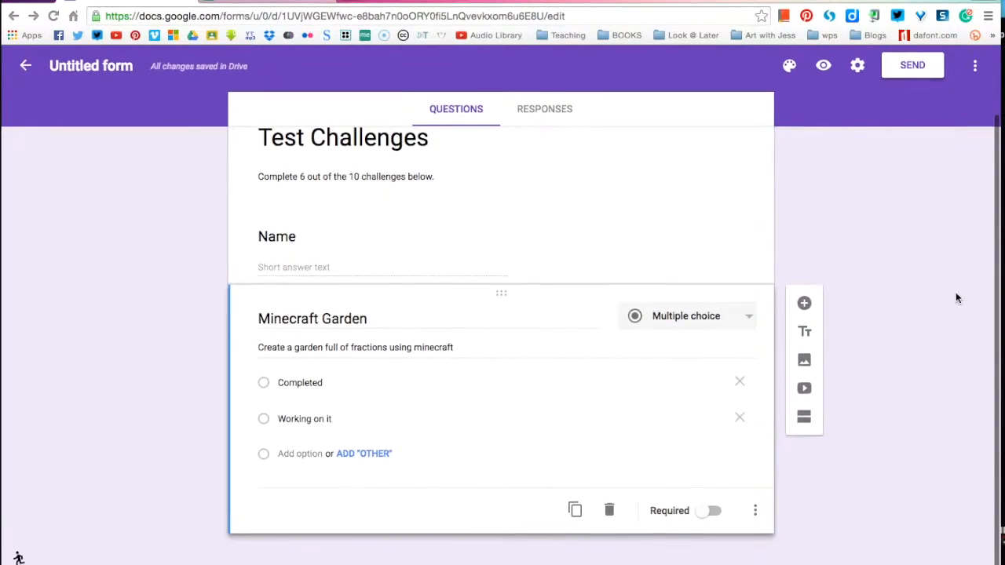
click(804, 307)
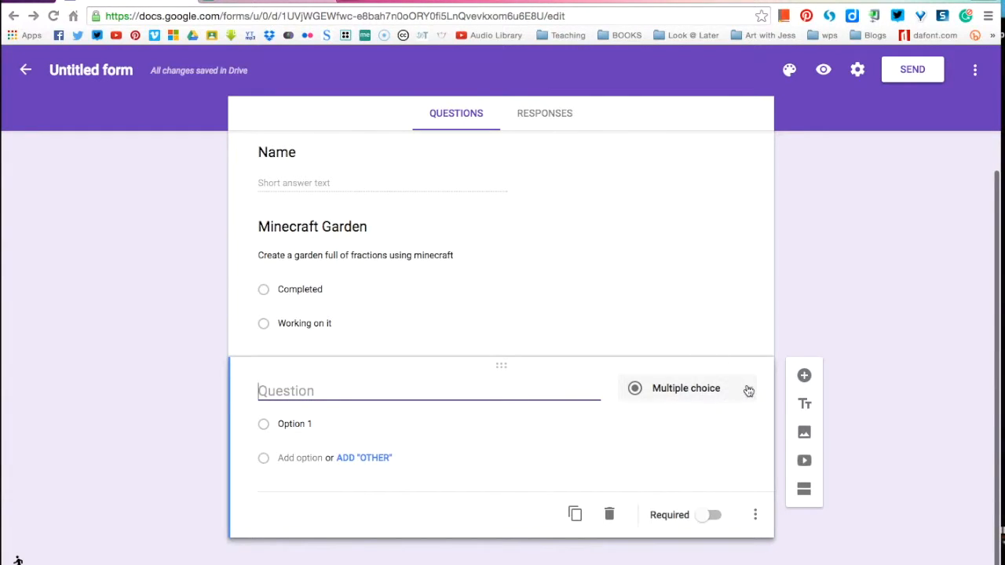
click(747, 388)
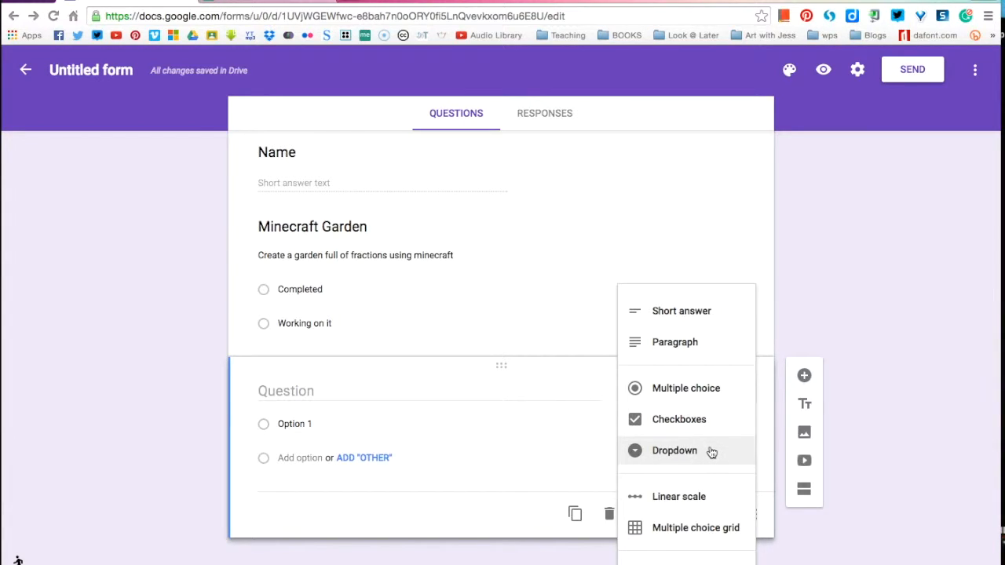
scroll(712, 452, down, 2)
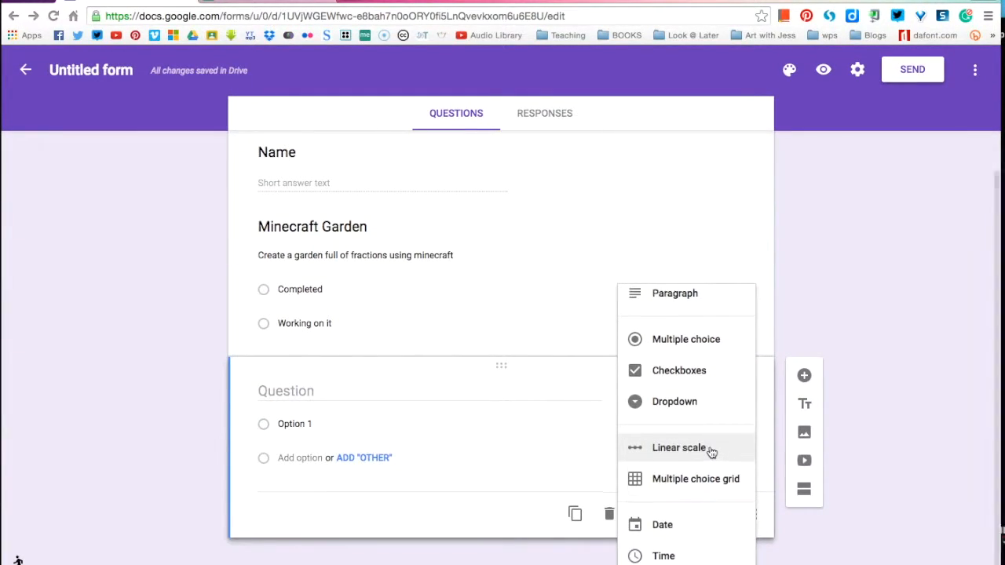
scroll(712, 452, up, 3)
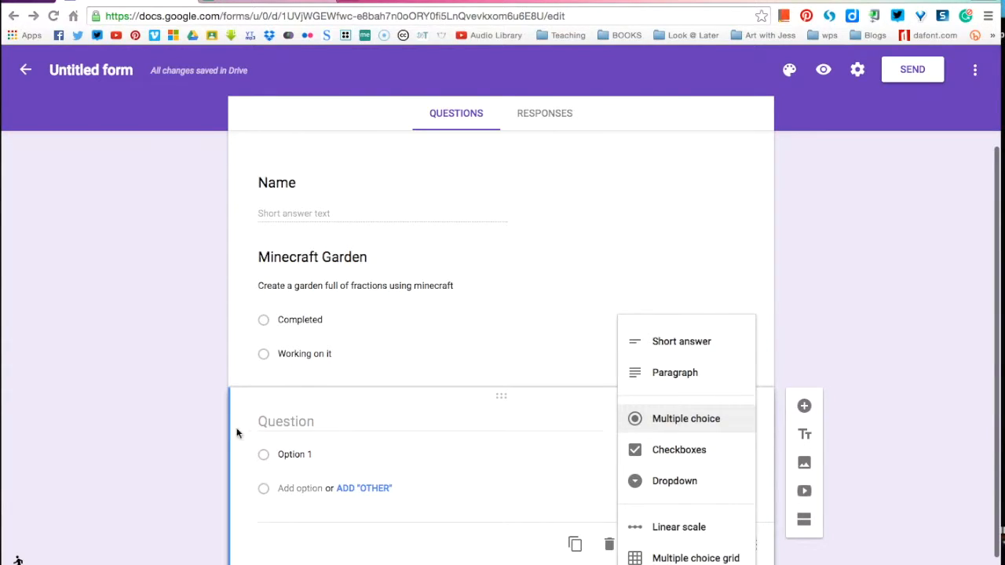
click(165, 426)
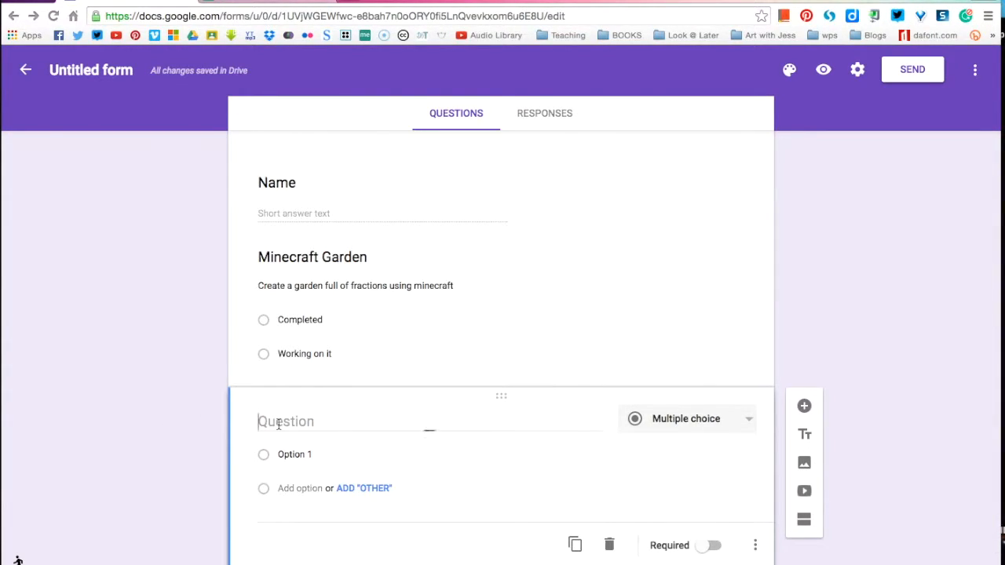
Step: Title the new question "Blog post" and add the hint text "Add a blog post reflecting on this past term"
text(Blog post)
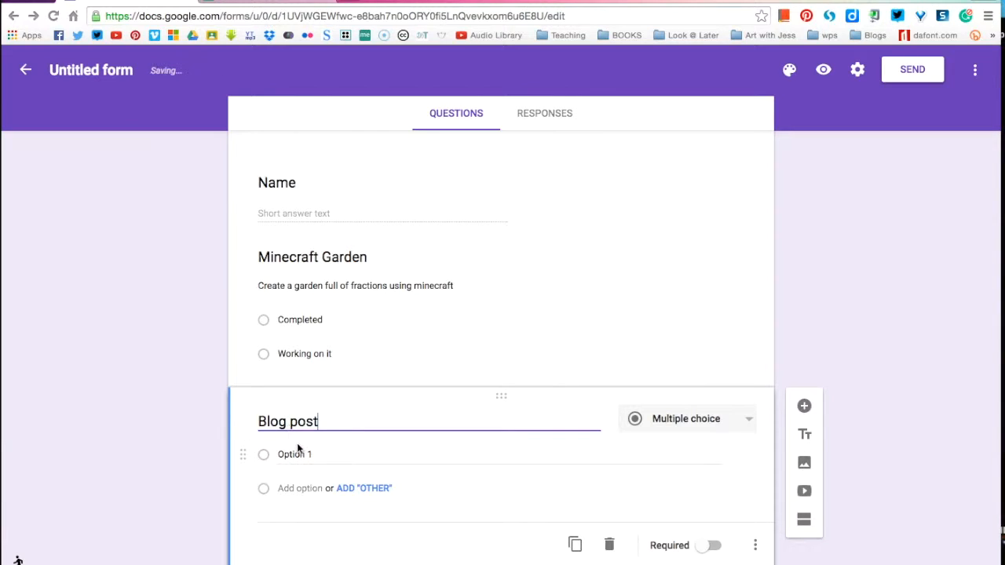
click(755, 545)
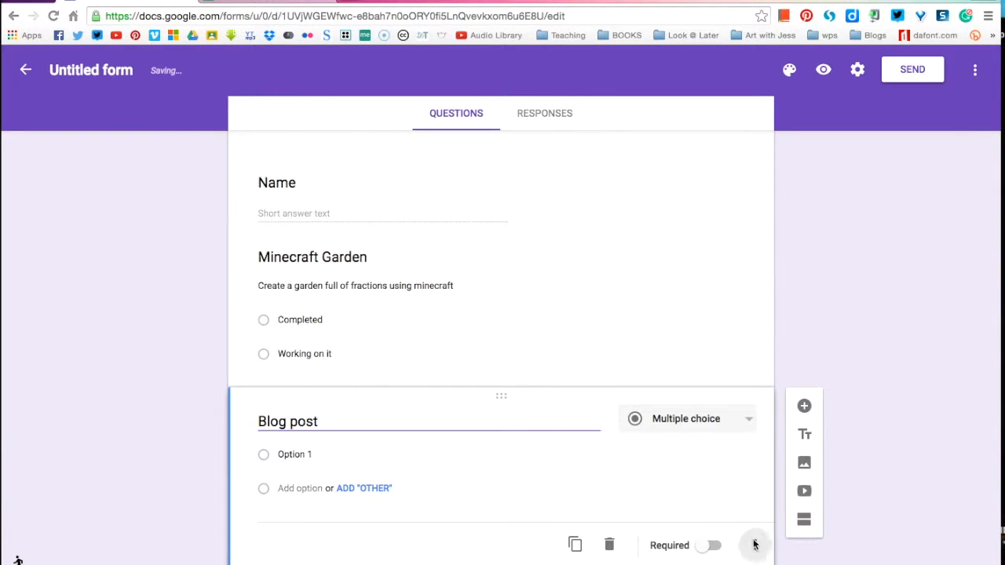
click(795, 477)
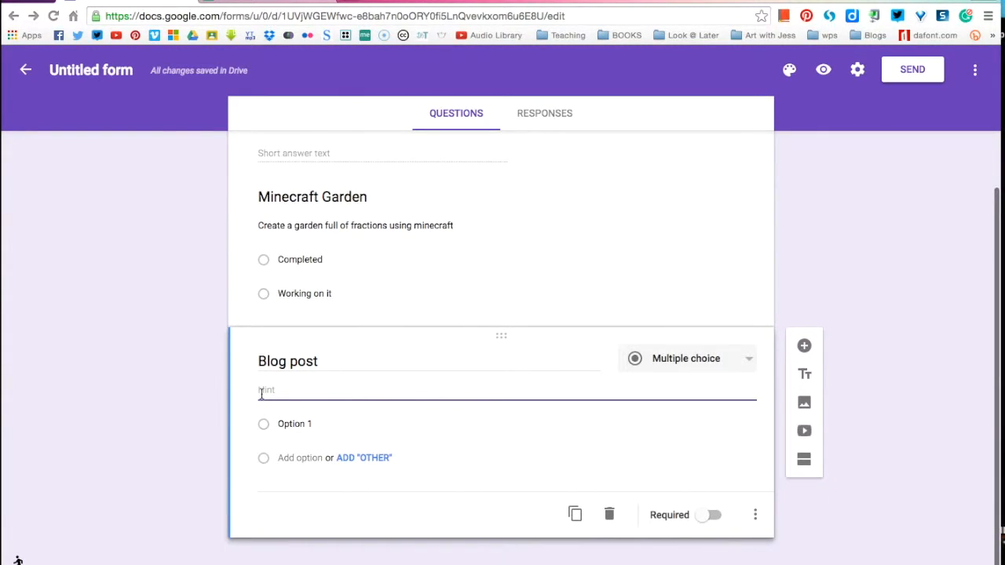
text(Add a b)
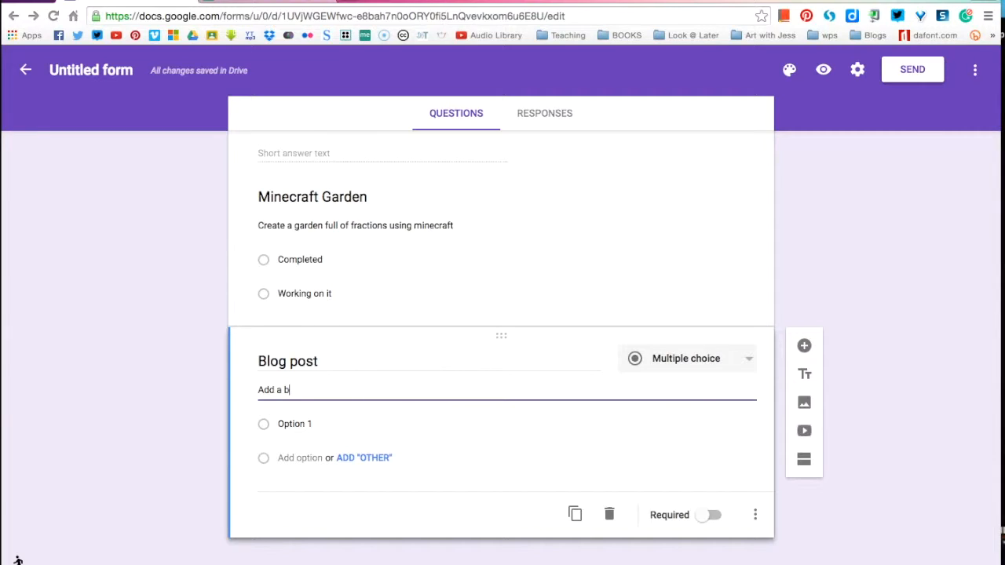
text(log post)
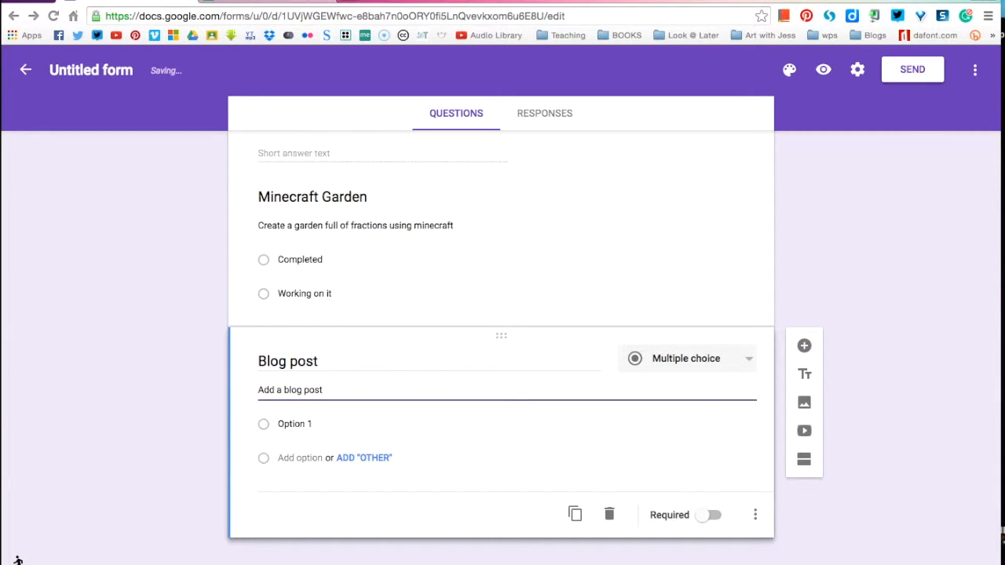
text( refle)
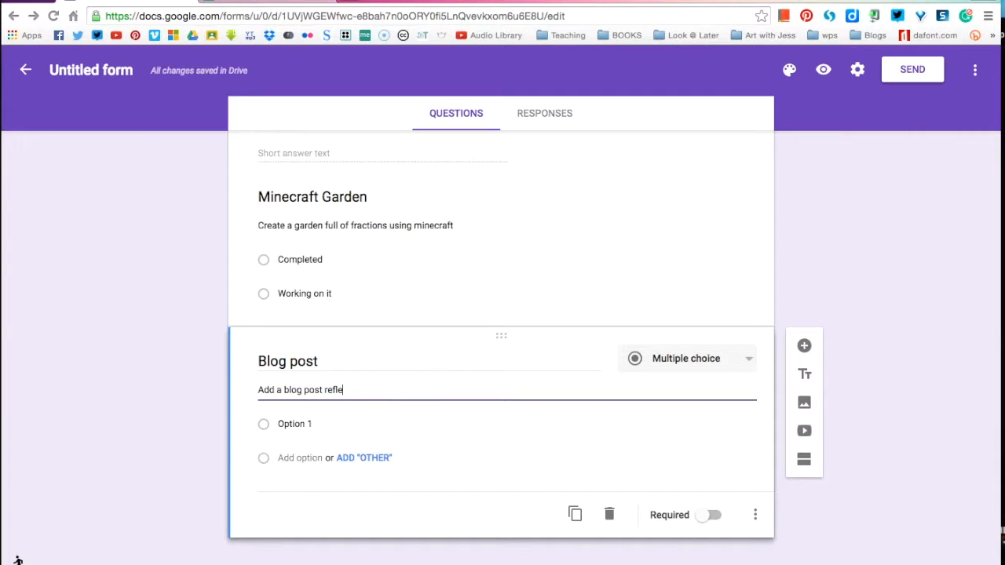
text(cting on the)
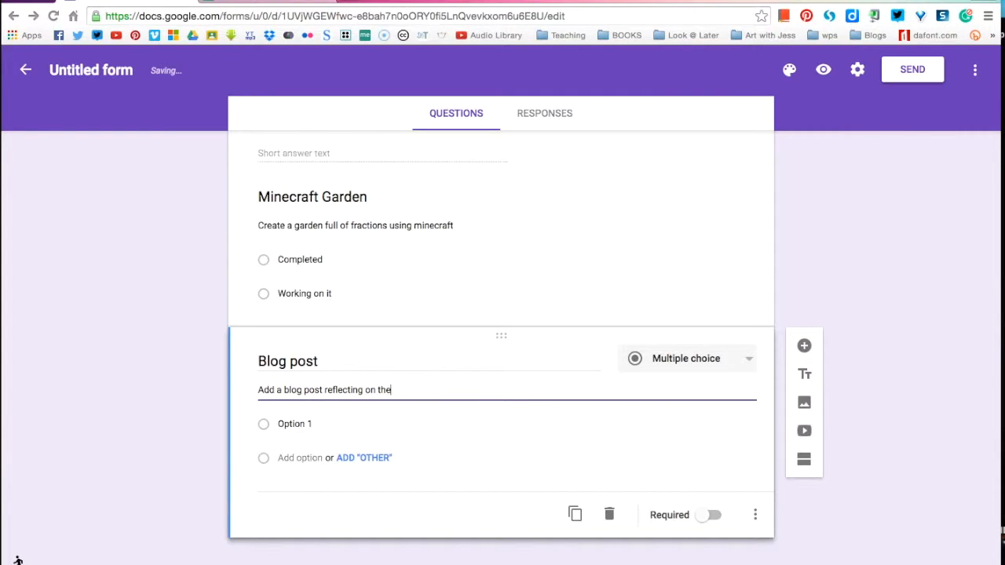
key(BackSpace)
text(is past term)
Step: Give the Blog post question the answer options "Completed" and "Working on it"
click(296, 424)
text(Comp)
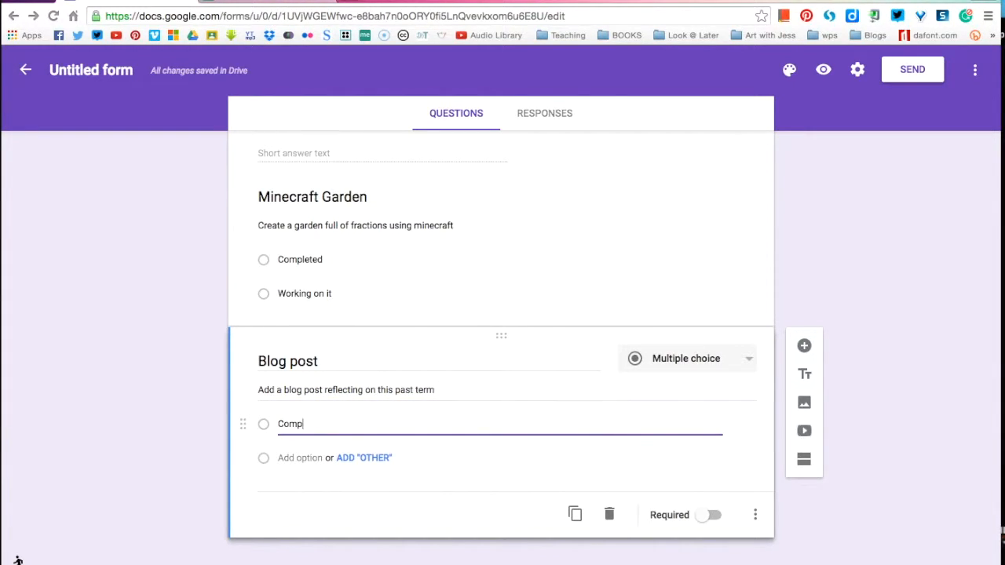
text(letee)
key(BackSpace)
text(d)
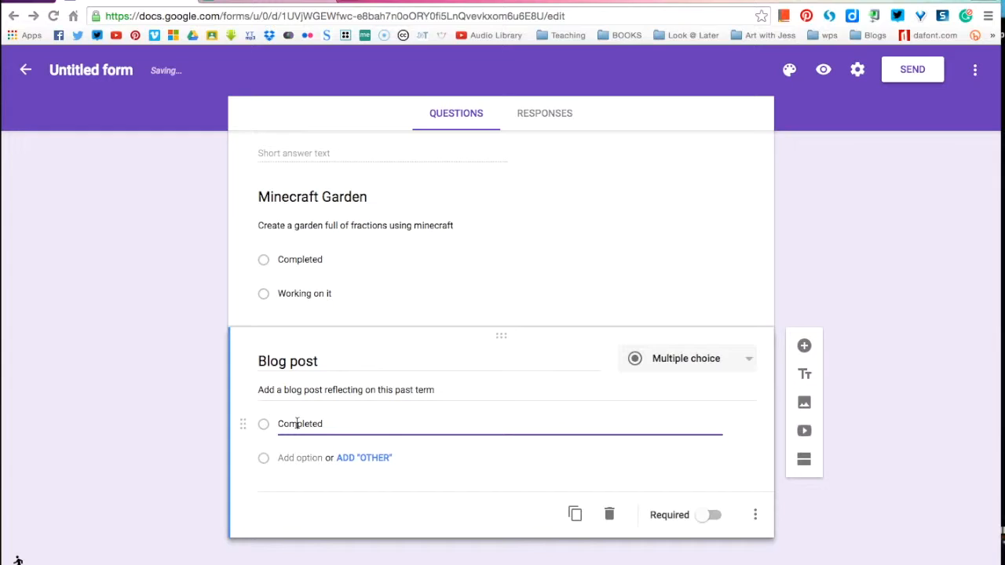
key(Return)
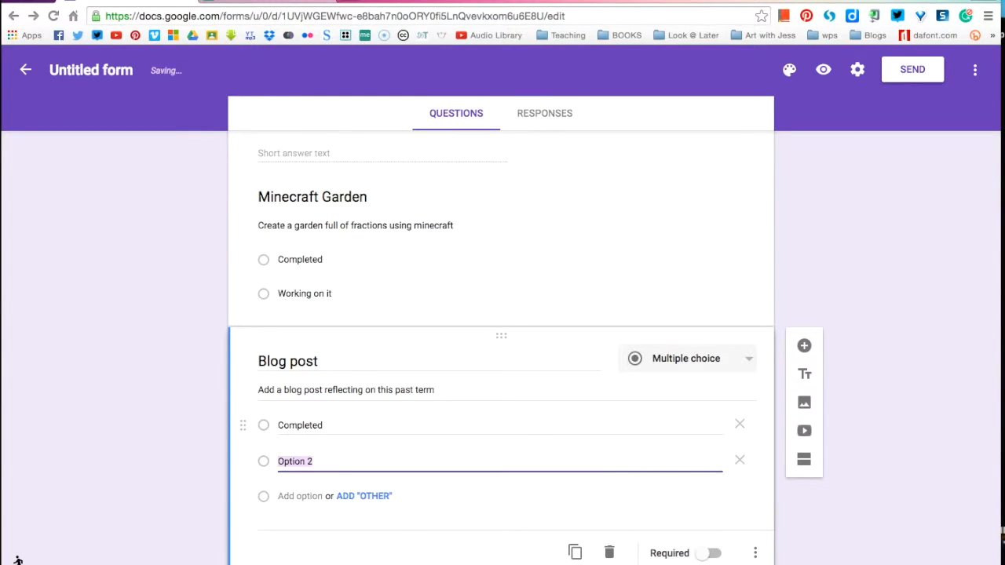
text(Wor)
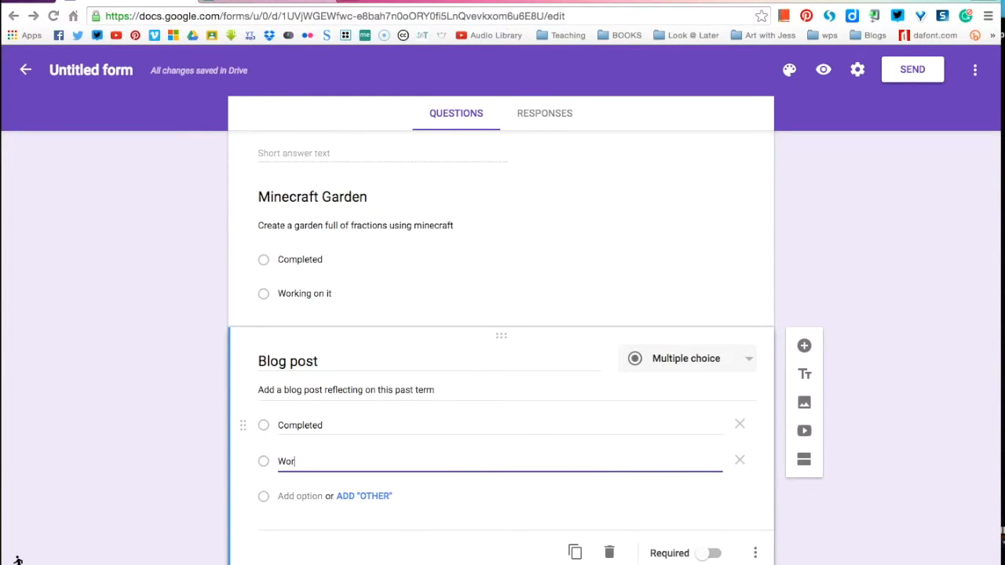
text(king on)
key(BackSpace)
text(on)
Step: Duplicate the Blog post question and retitle the copy "How to video"
scroll(144, 369, down, 1)
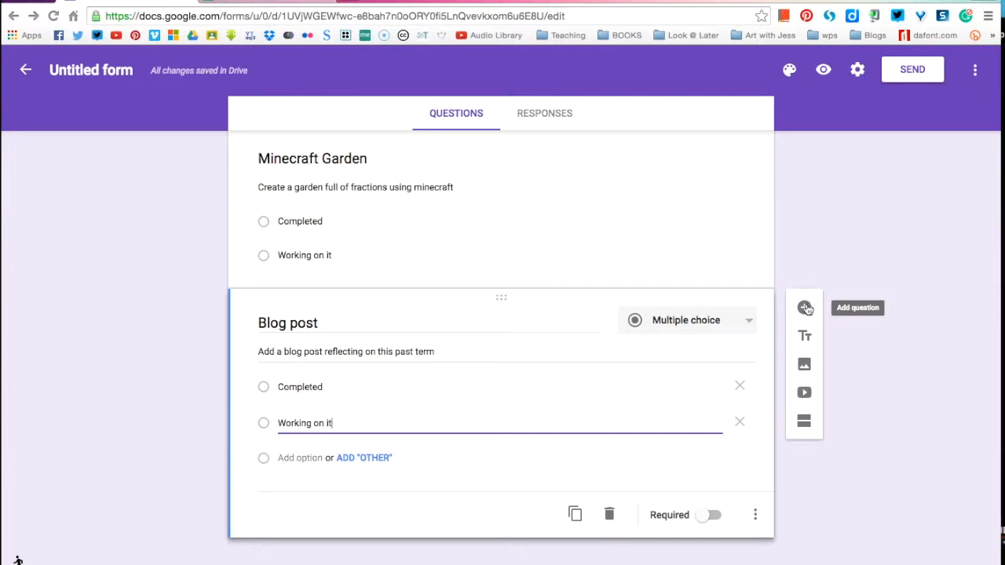
click(578, 515)
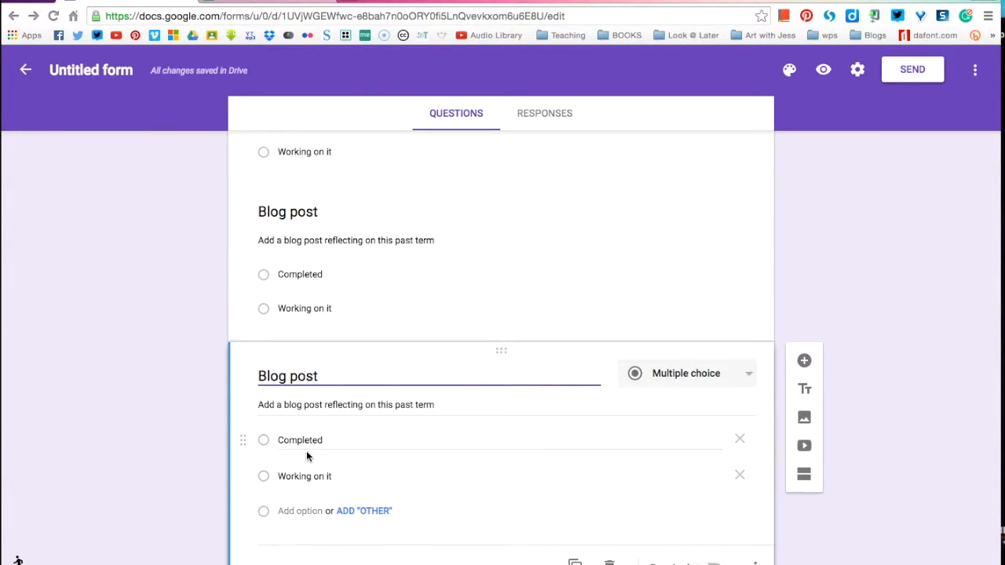
triple_click(275, 375)
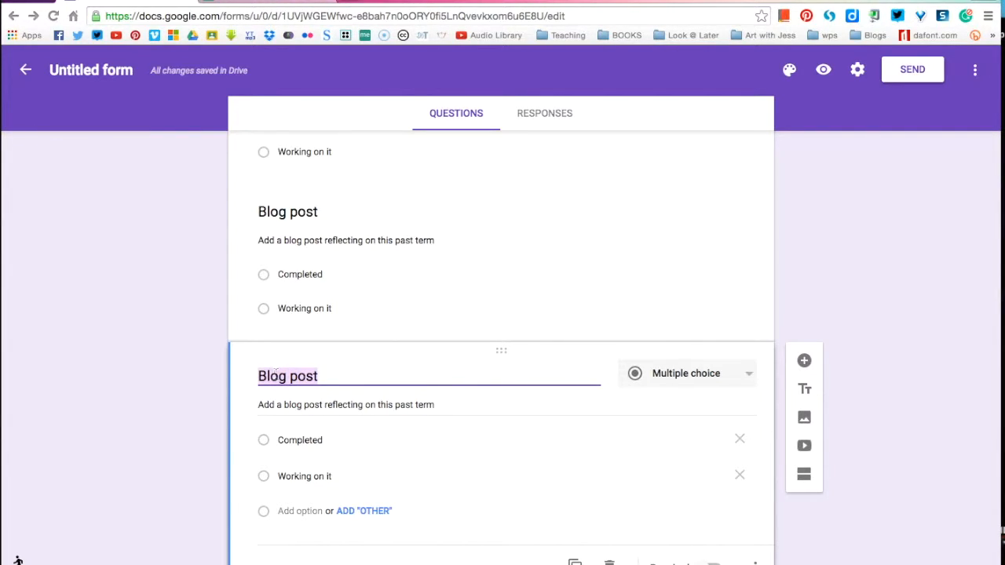
text(How to )
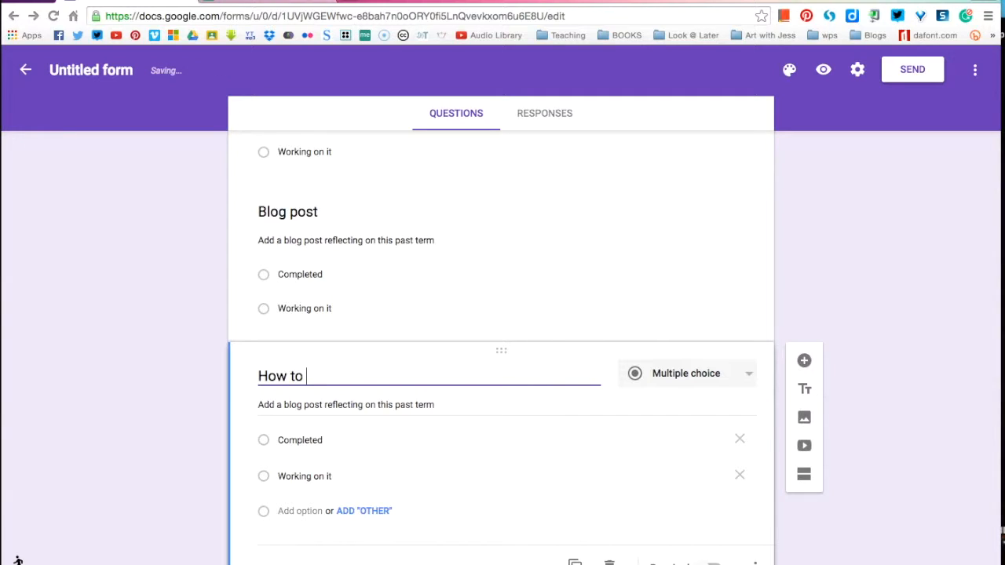
text(video)
Step: Replace the How to video question's hint with "Create a short video that teaches us how to do something you have learnt in maths"
triple_click(288, 404)
text(Create)
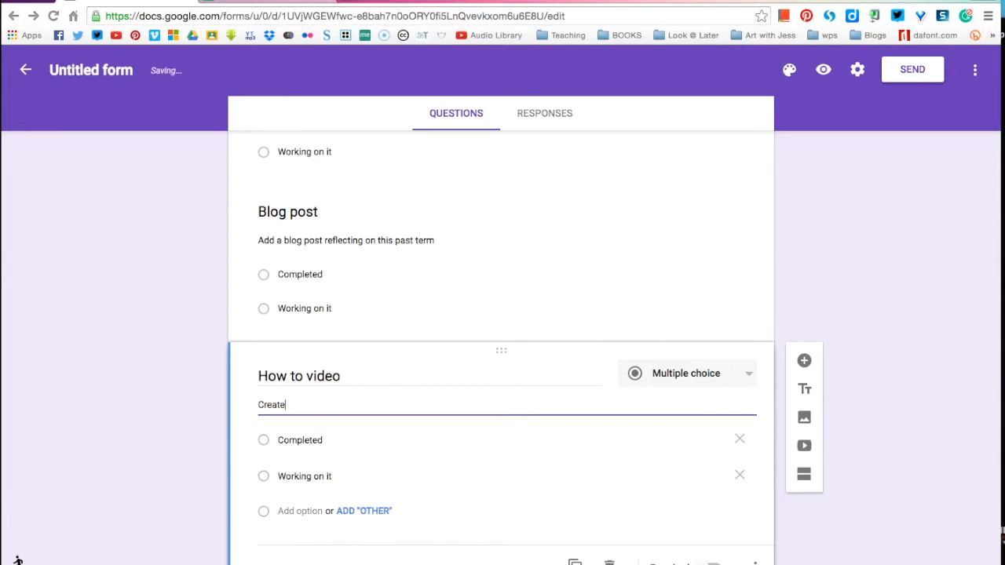
text( a short video)
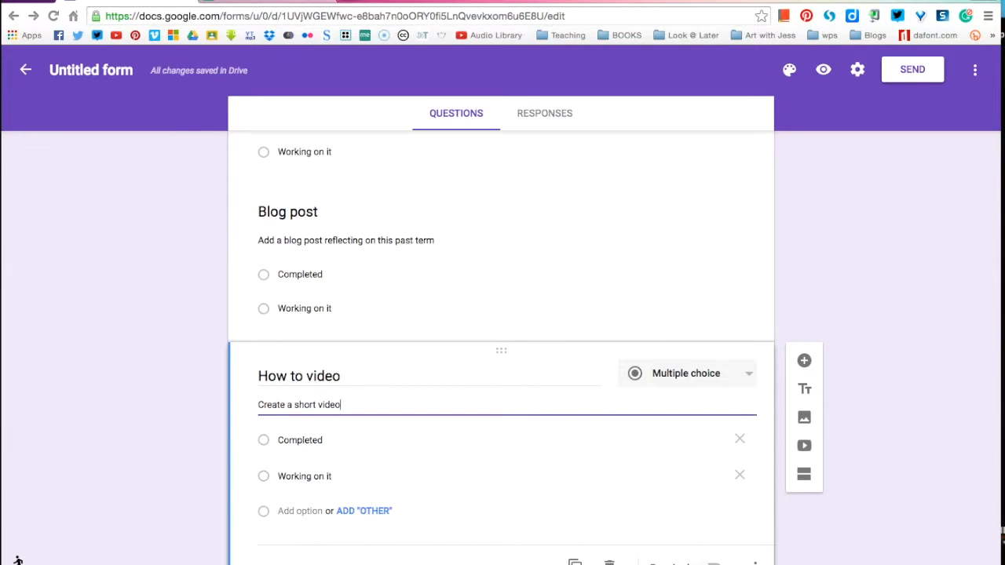
text( exthat teachi)
text(ng)
key(BackSpace)
key(BackSpace)
key(BackSpace)
text(es us how to)
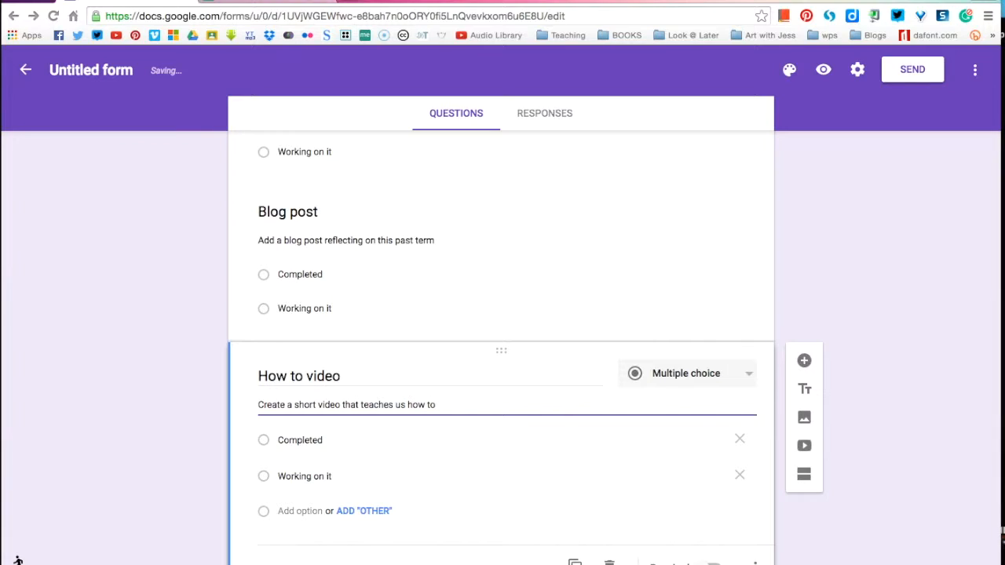
text( do somethig)
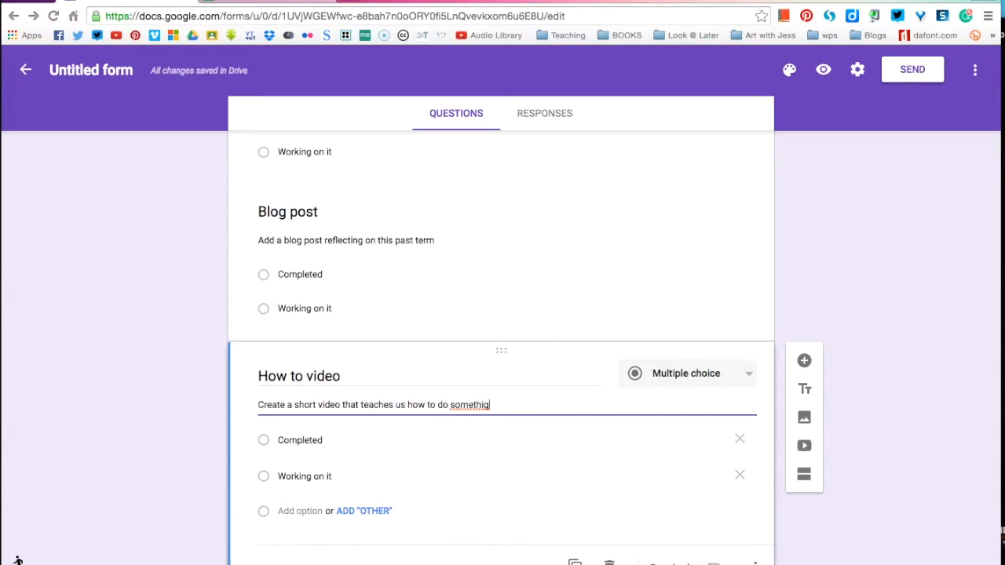
key(BackSpace)
text(ng you have learnt in)
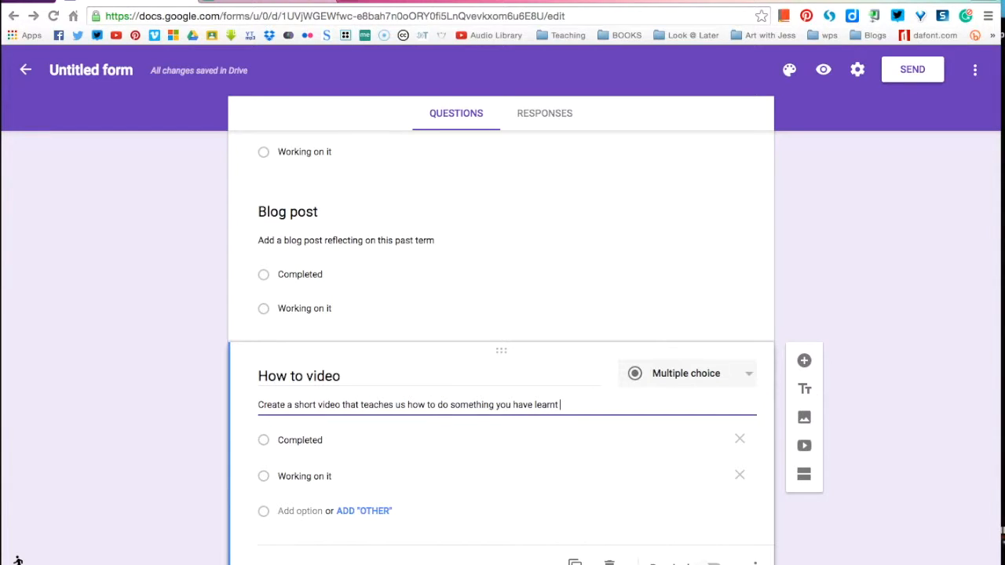
text( maths)
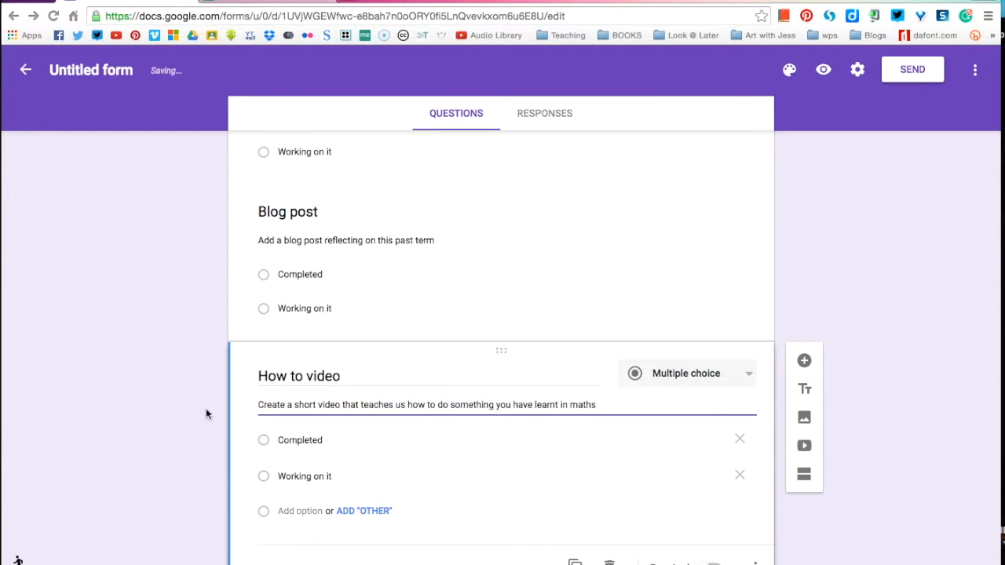
Step: Duplicate the How to video question, keeping its hint and answer options
scroll(173, 429, down, 2)
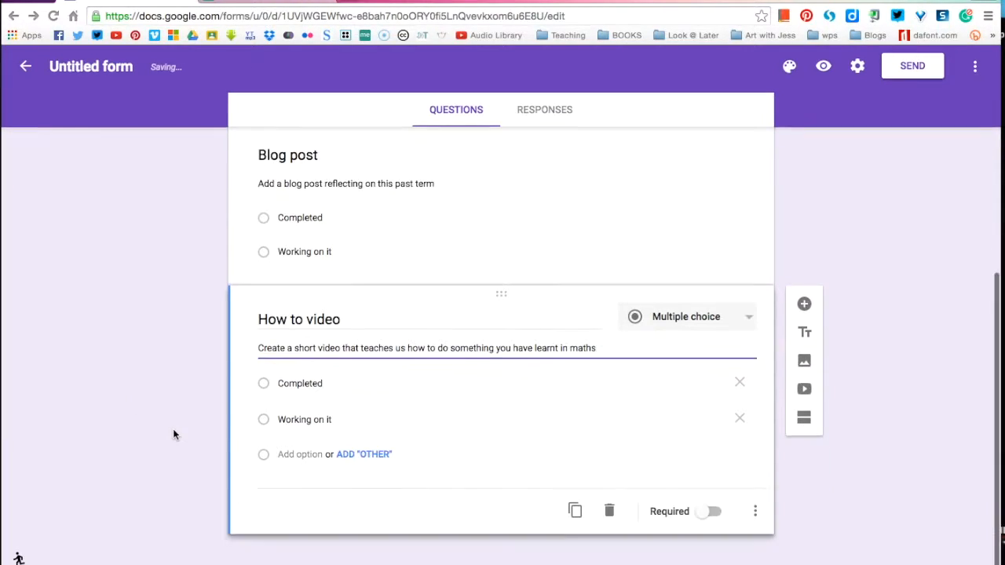
click(575, 518)
scroll(182, 414, down, 2)
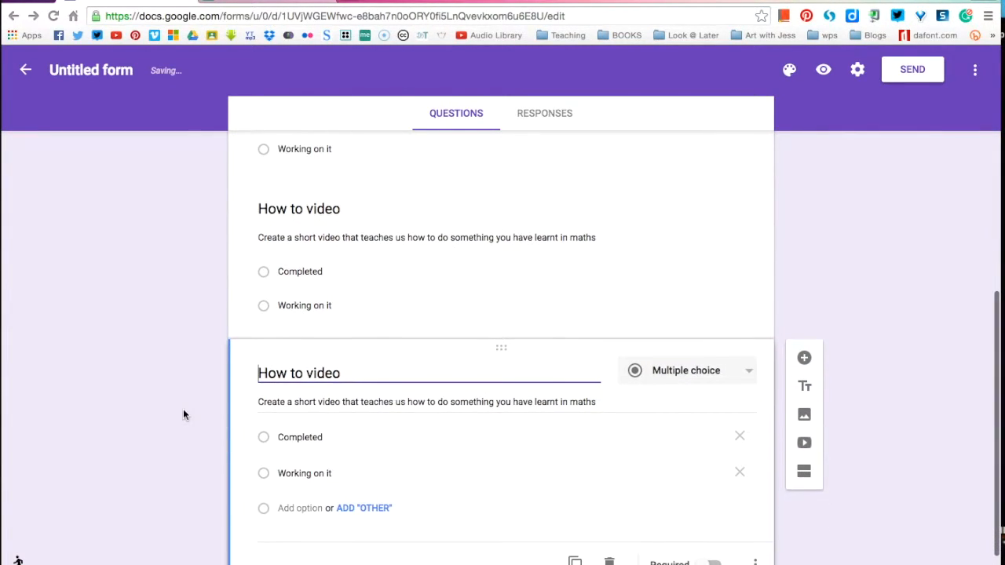
scroll(204, 402, down, 1)
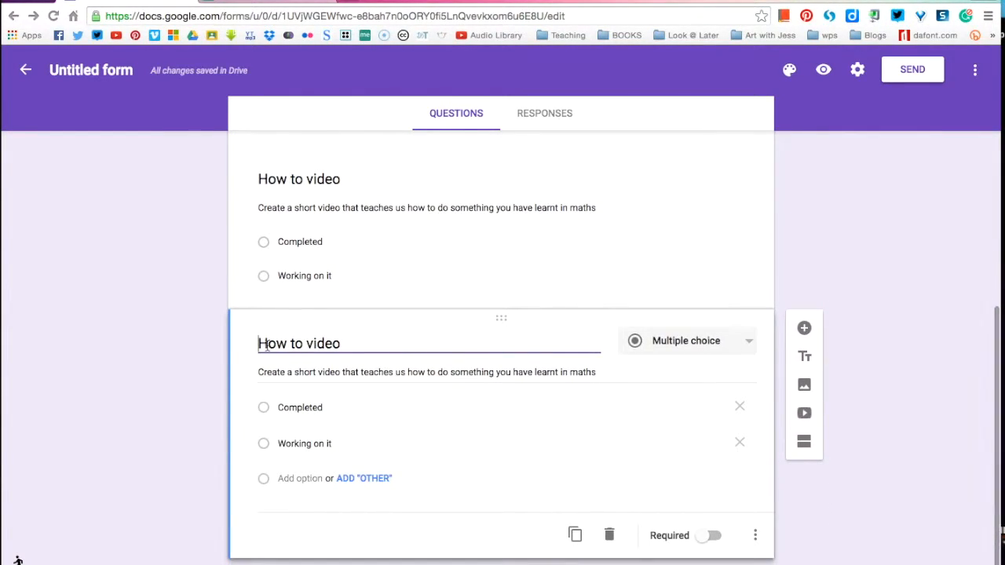
Step: Change the form description to "Complete 3 out of the 4 challenges below."
scroll(193, 304, up, 7)
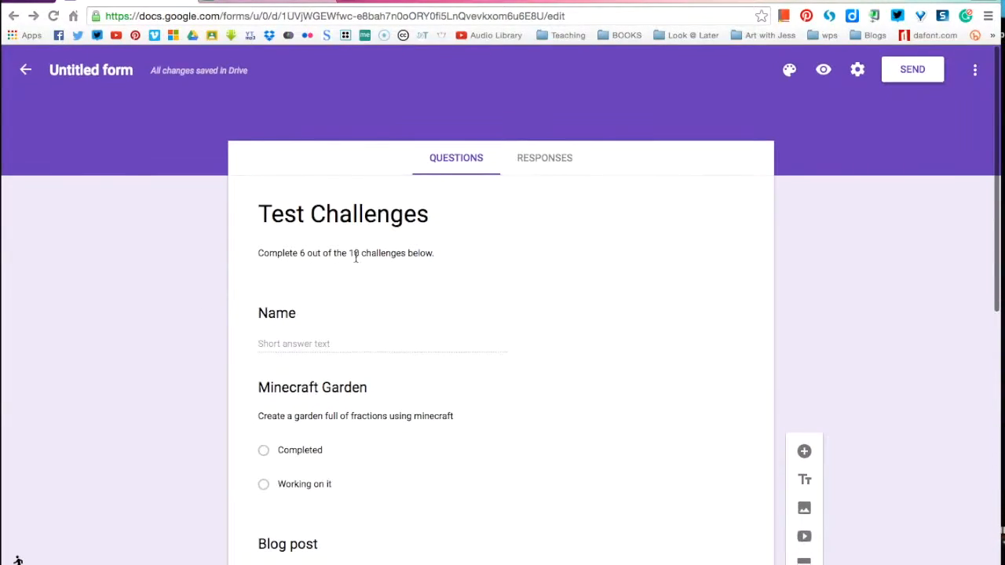
triple_click(379, 254)
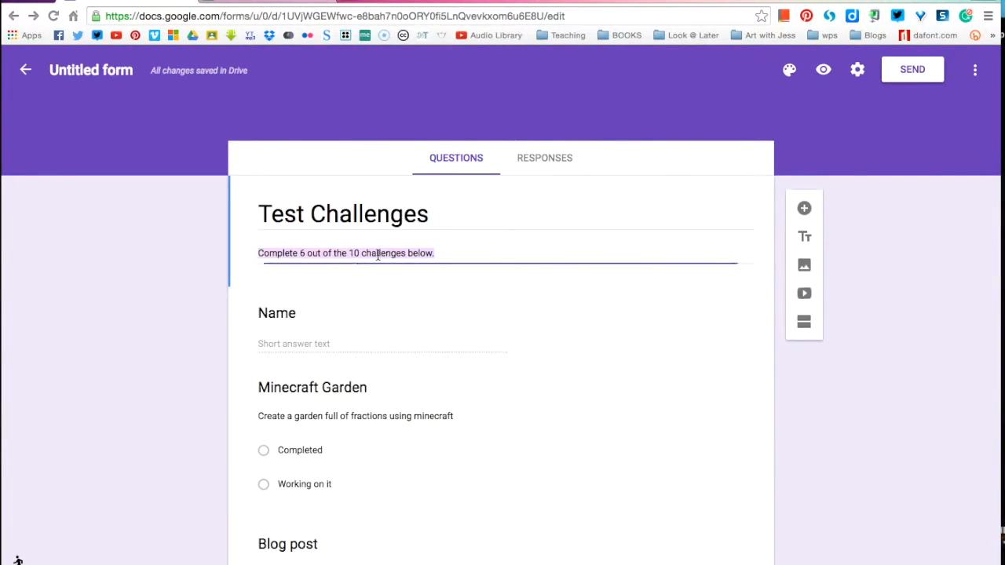
click(304, 253)
key(BackSpace)
text(3)
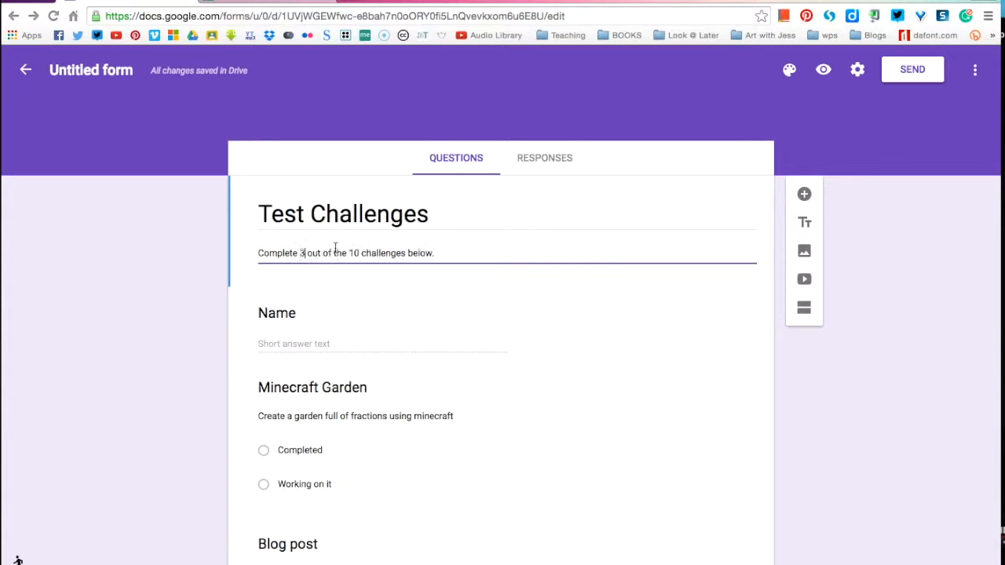
click(354, 253)
key(Delete)
click(170, 307)
Step: Retitle the second How to video question at the end of the form as "Sharing"
scroll(170, 307, down, 3)
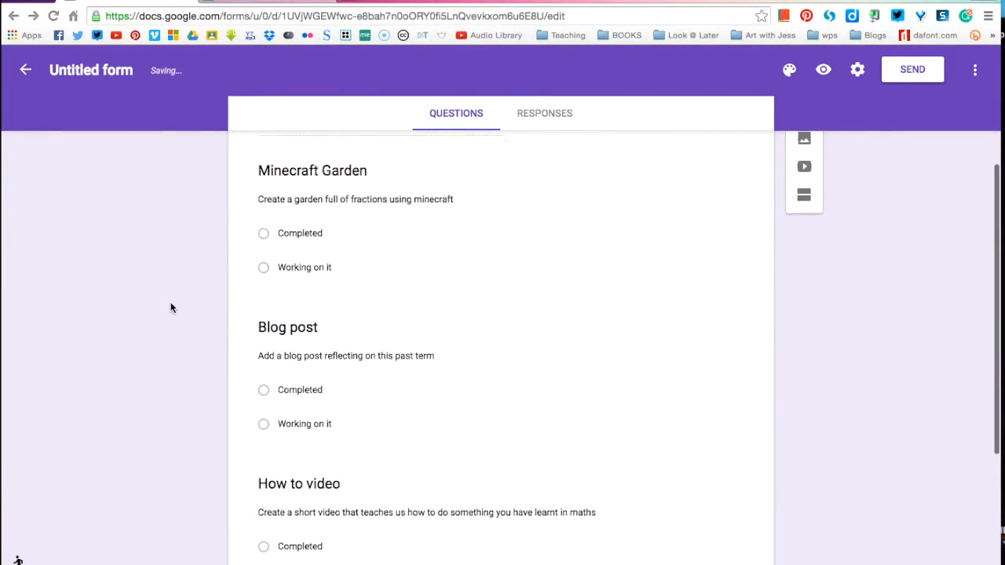
scroll(171, 308, down, 3)
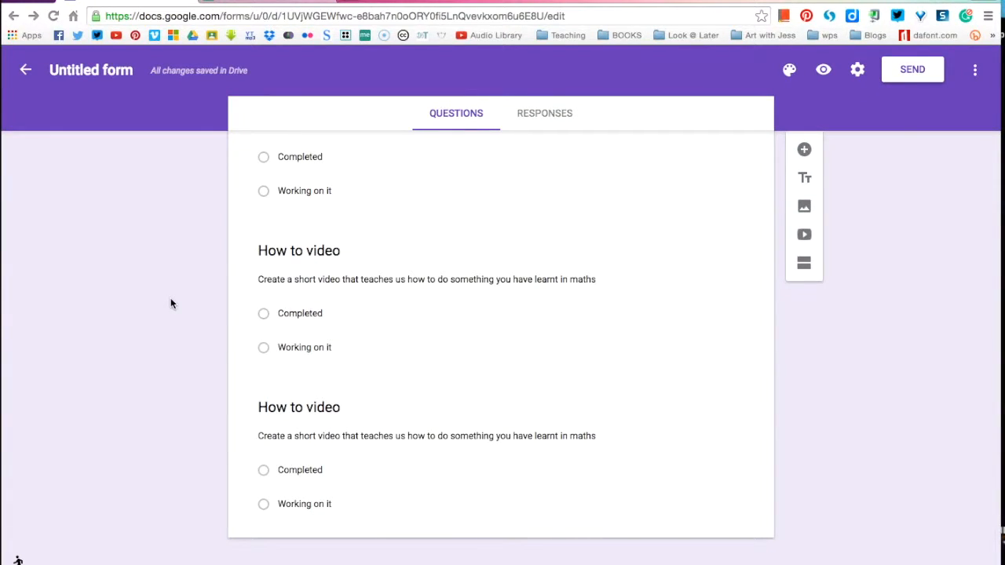
scroll(171, 304, up, 4)
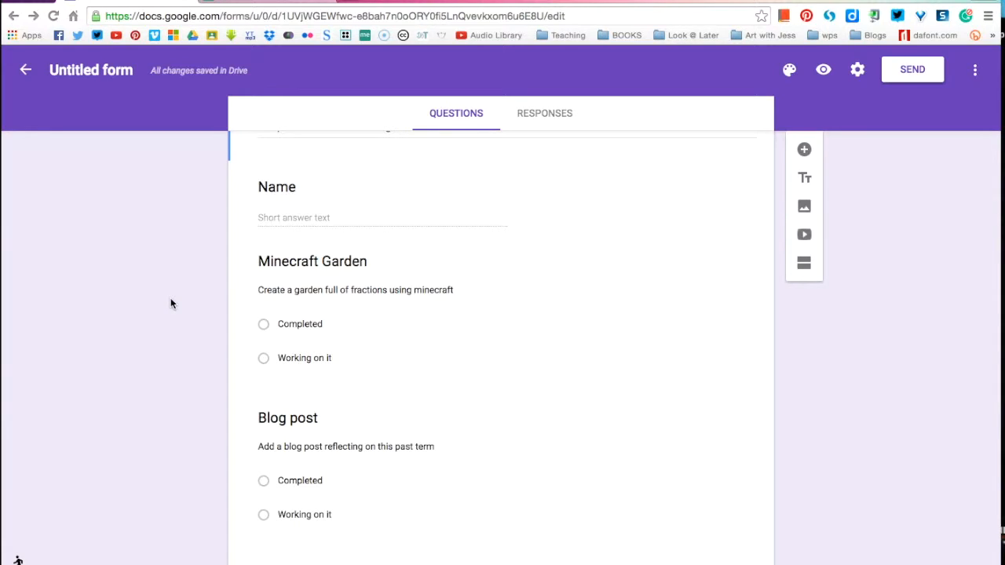
scroll(171, 303, up, 2)
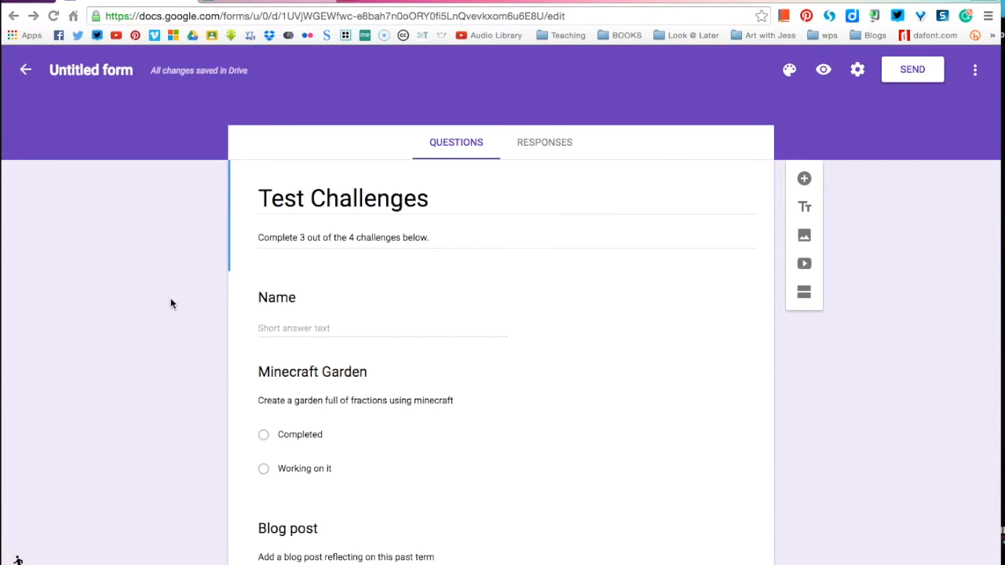
scroll(171, 304, down, 5)
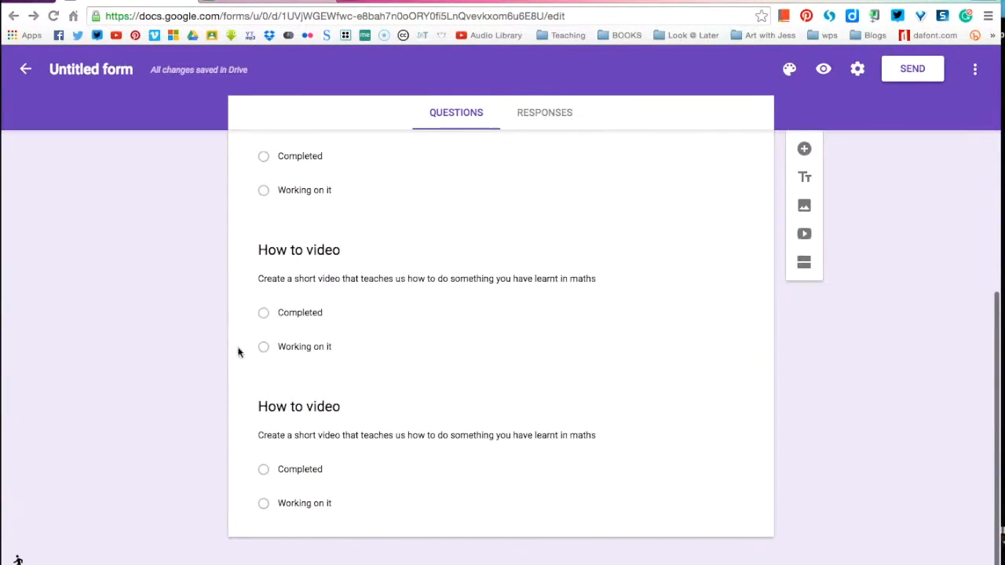
click(291, 405)
click(272, 420)
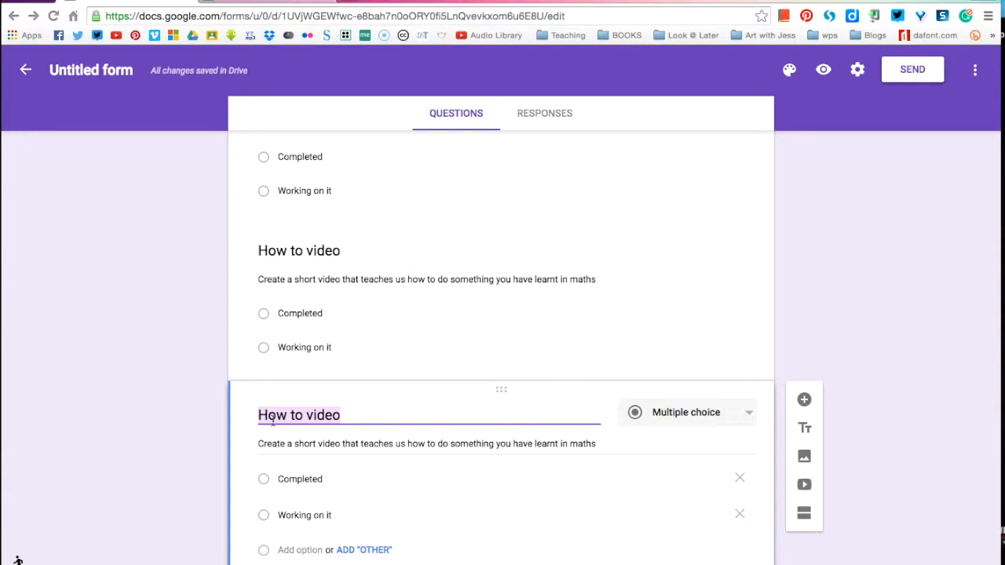
scroll(174, 303, up, 3)
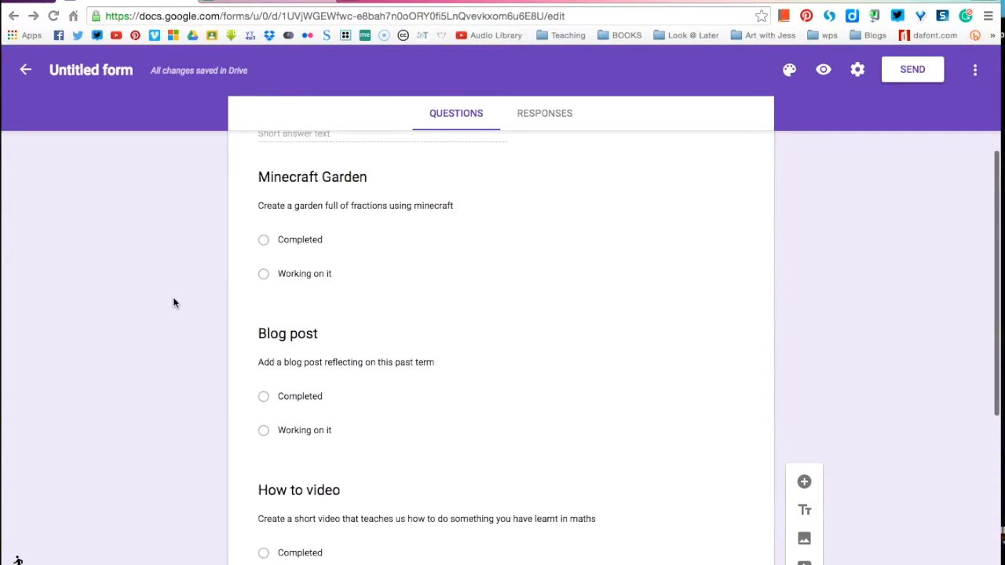
scroll(173, 301, down, 5)
text(Sharing)
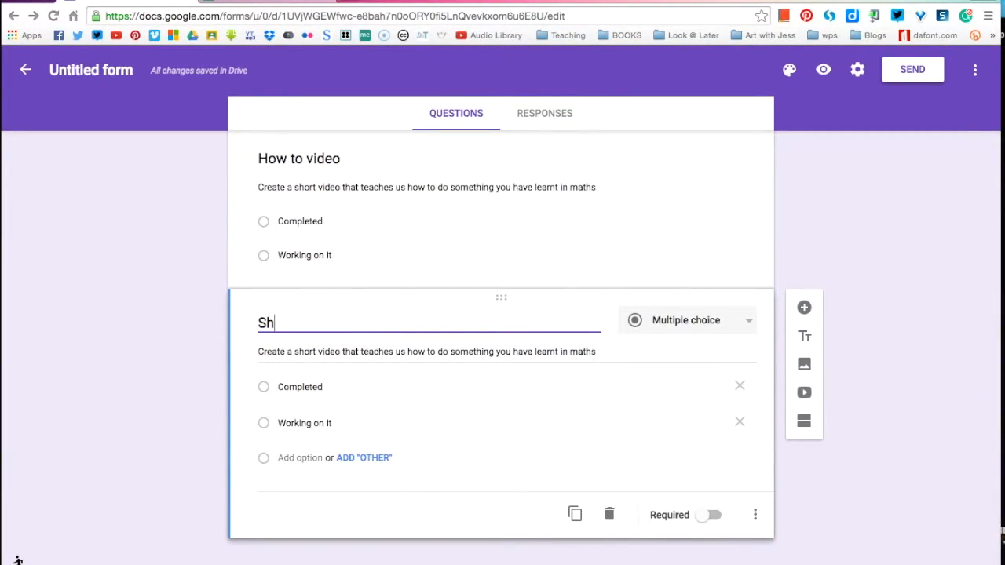
Step: Replace the Sharing question's hint with "Share a new tool for presenting with your classmates on google classroom."
triple_click(329, 351)
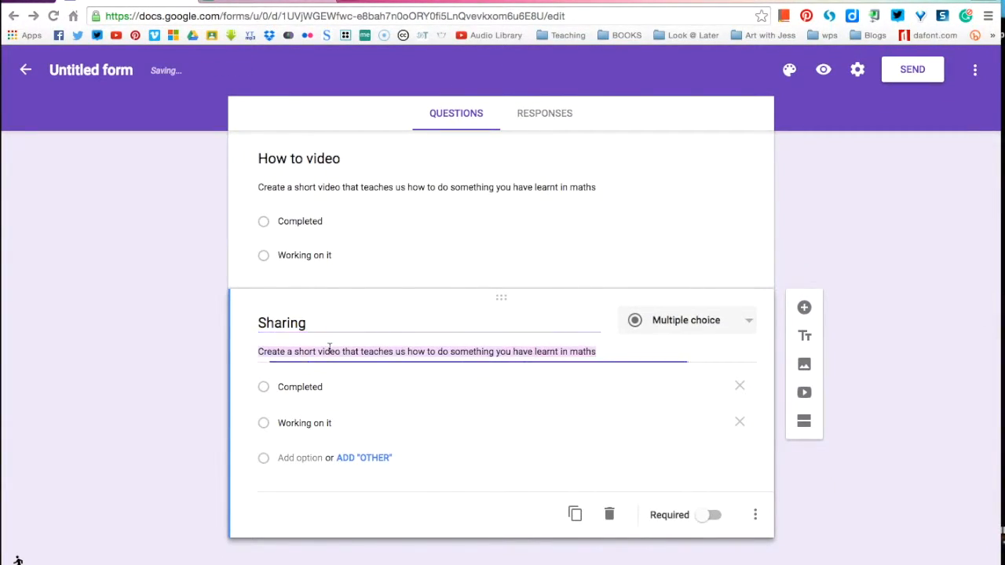
text(Share a new tool)
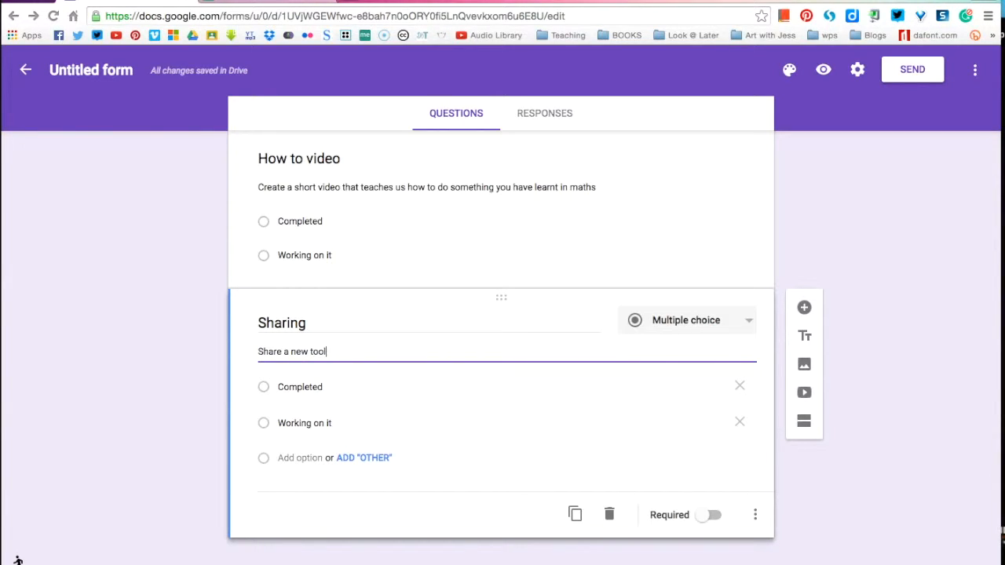
text( for presenting)
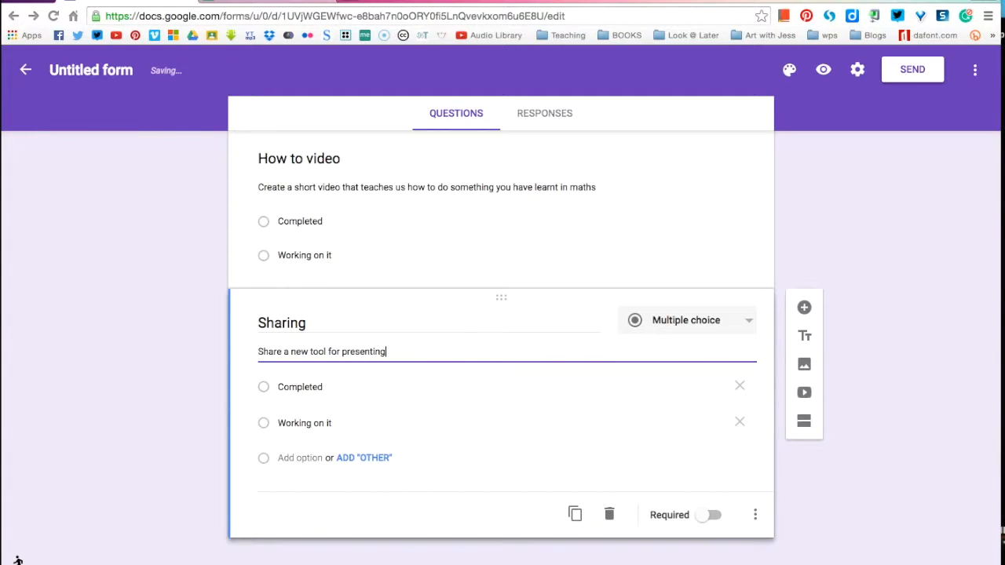
text( with )
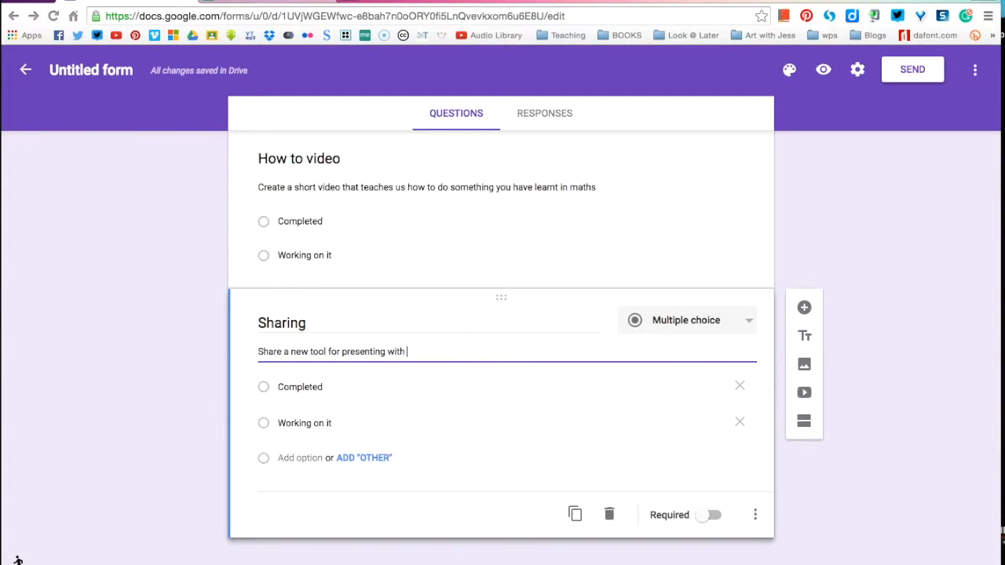
text(your classmates on google classroom. This)
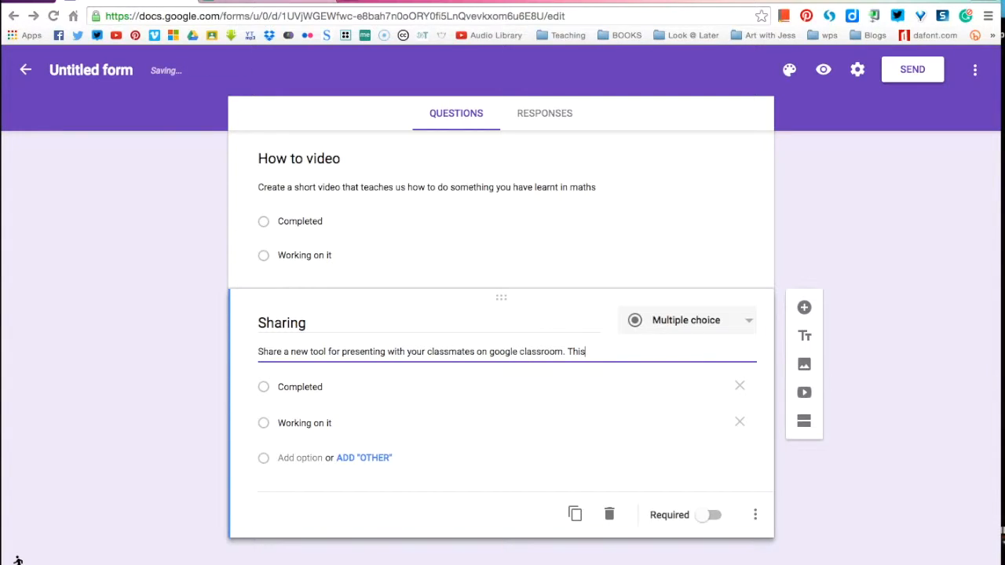
Step: Add the sentence "This can be an app or something online." to the Sharing question's hint
text(can be an ap)
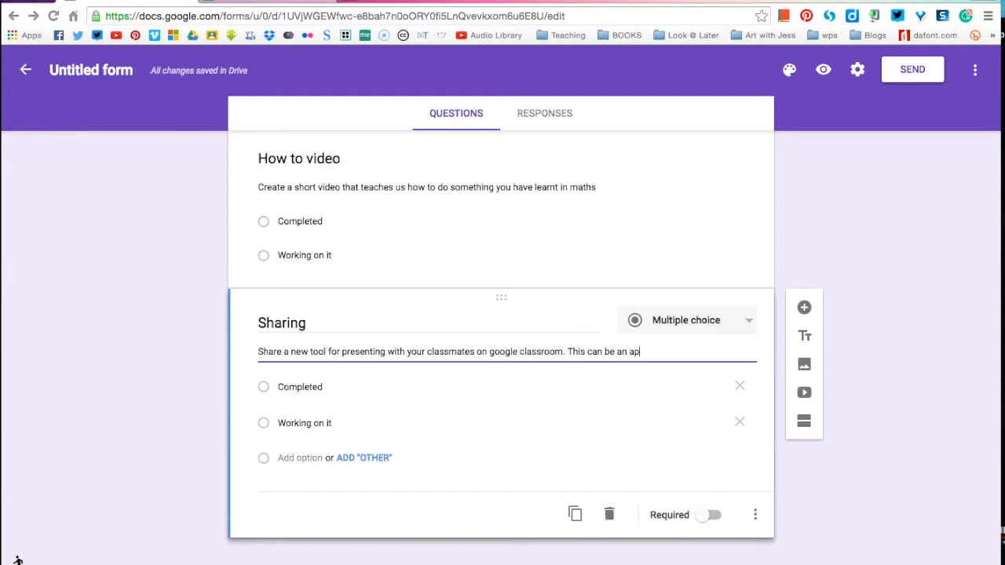
text(p or something online. You)
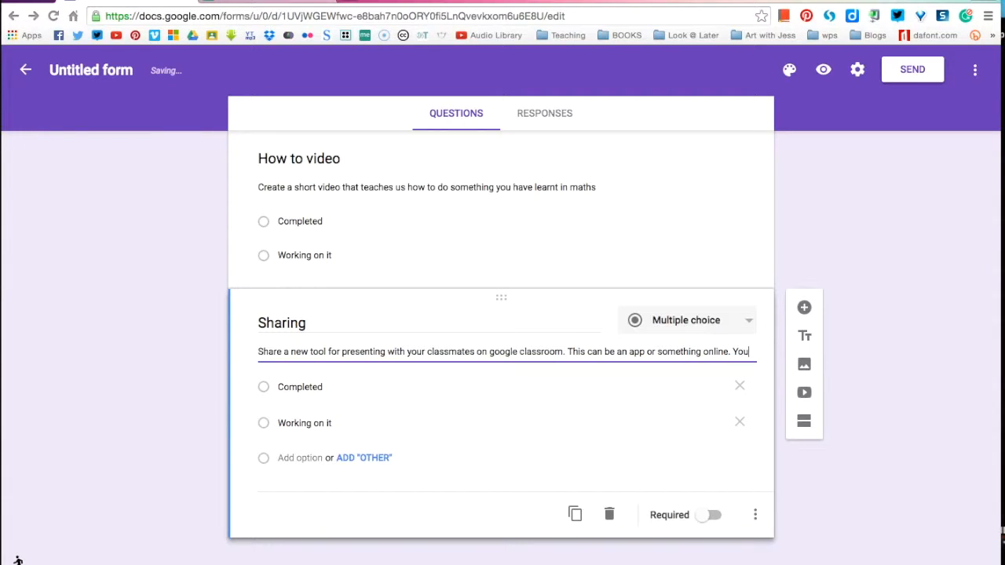
text( may not have u)
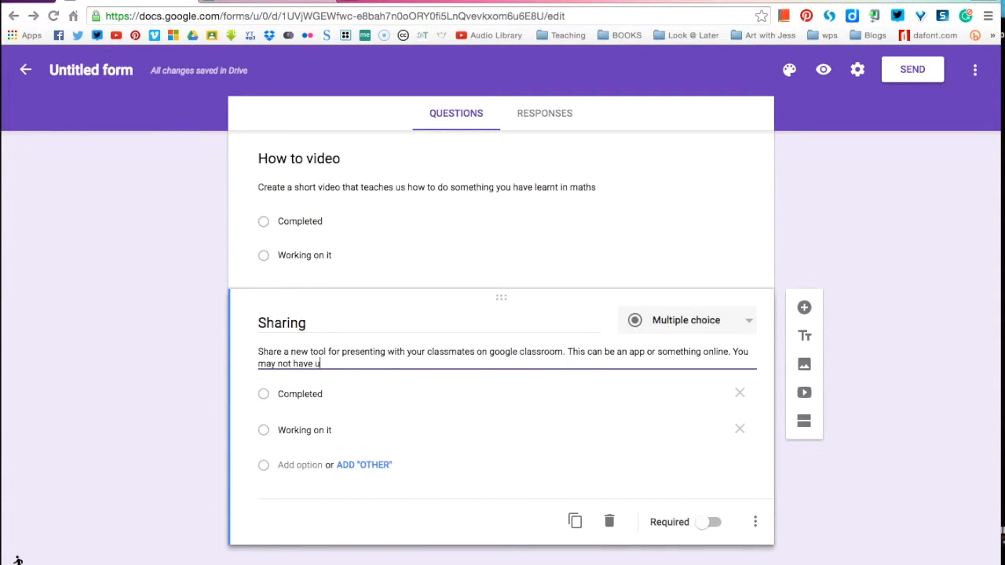
text(sed it bu)
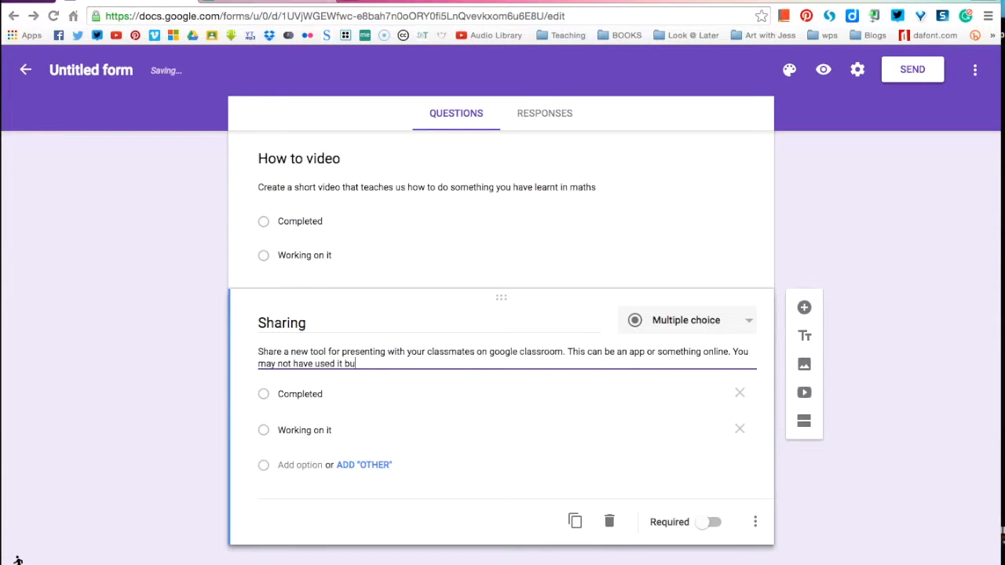
text(t have looked into it and think )
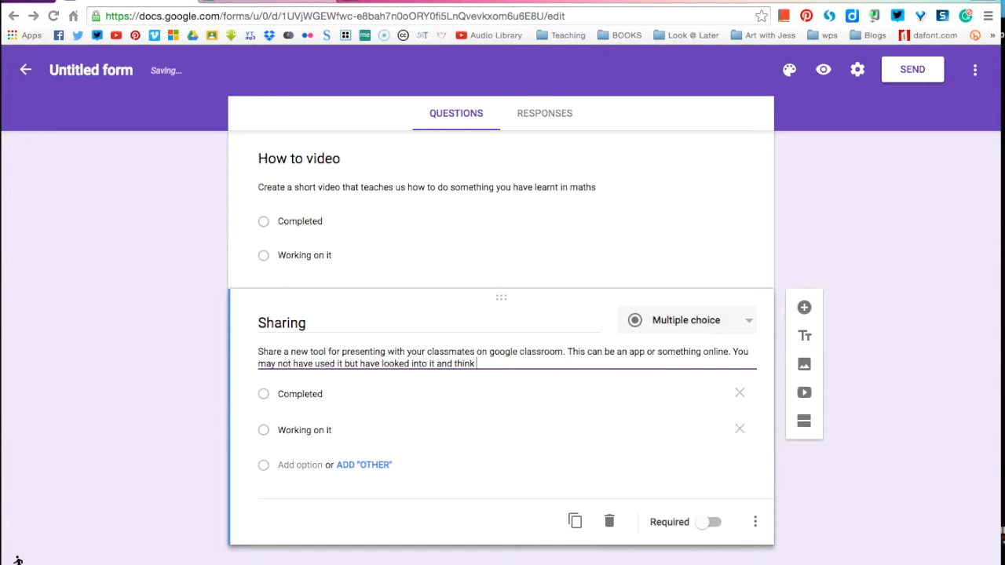
text(it would be useful.)
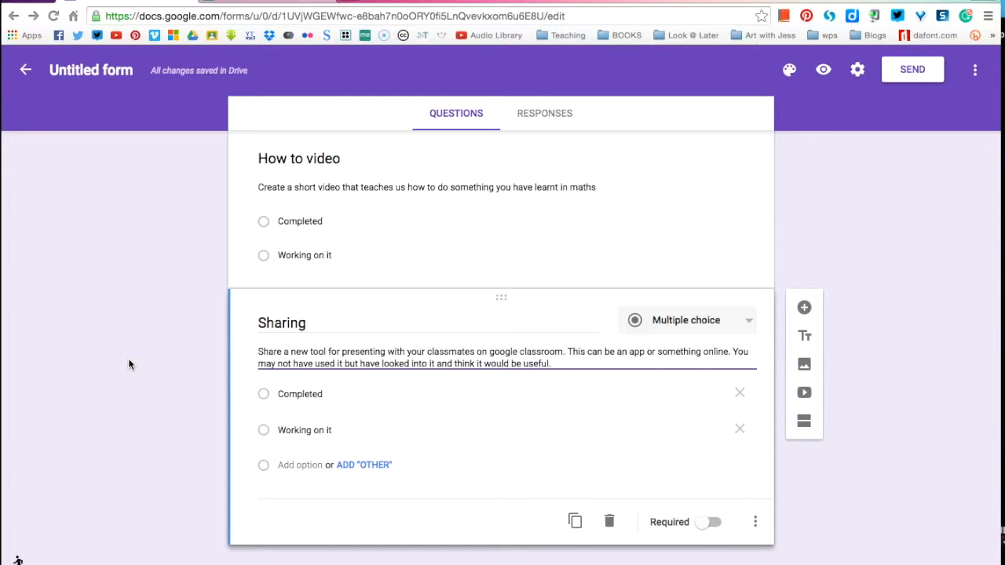
Step: Finish the Sharing hint with "You may not have used it but have looked into it and think it would be useful."
click(130, 363)
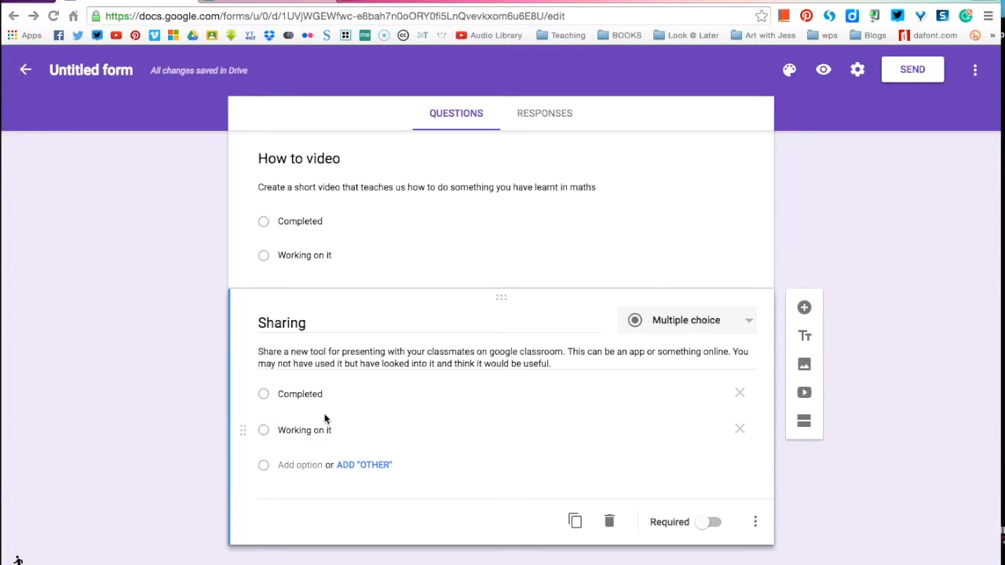
Step: Rename the untitled form file to match its heading, "Test Challenges"
scroll(129, 341, up, 10)
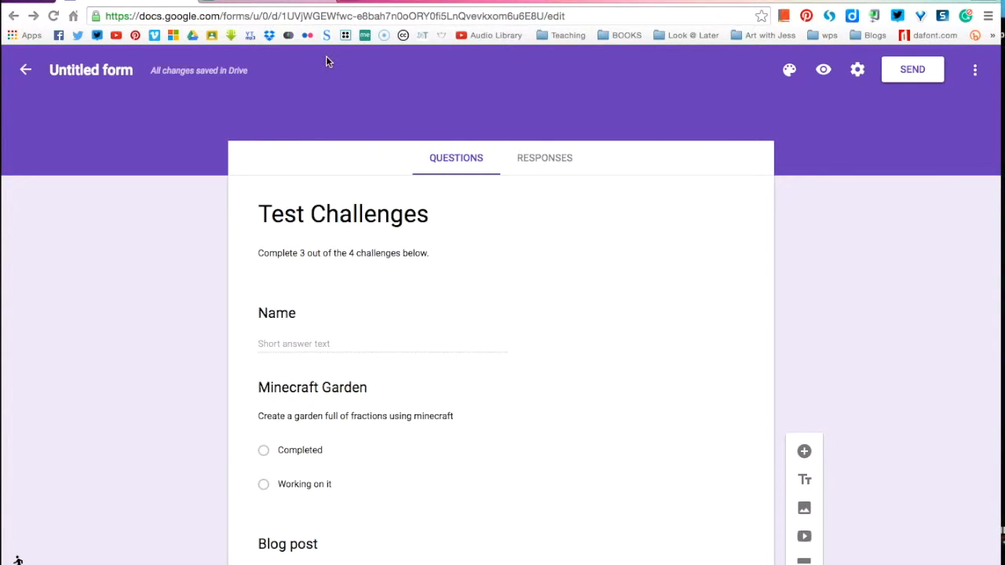
click(72, 62)
click(117, 292)
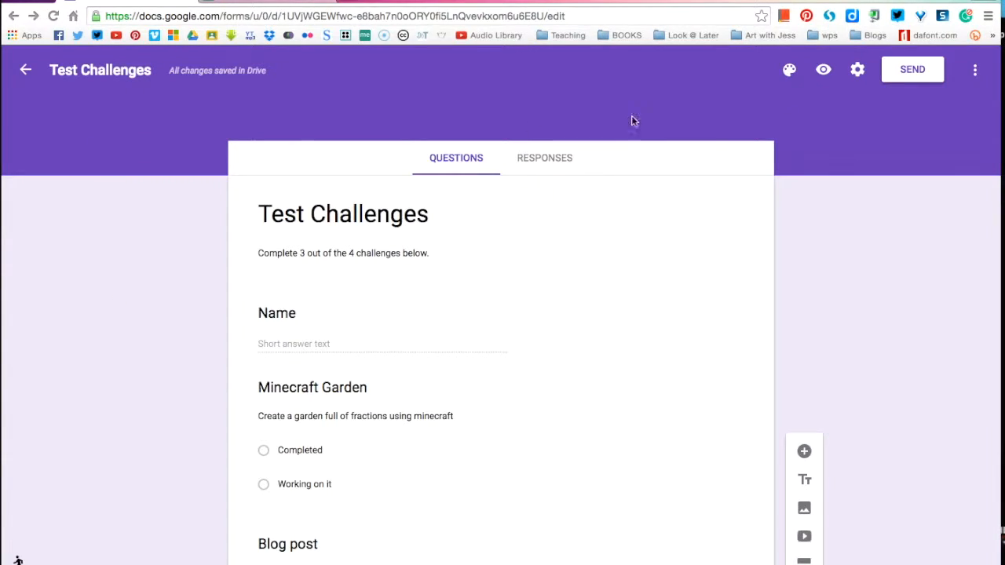
Step: View the available theme colours without changing the theme, and open a preview of the Test Challenges form
click(789, 69)
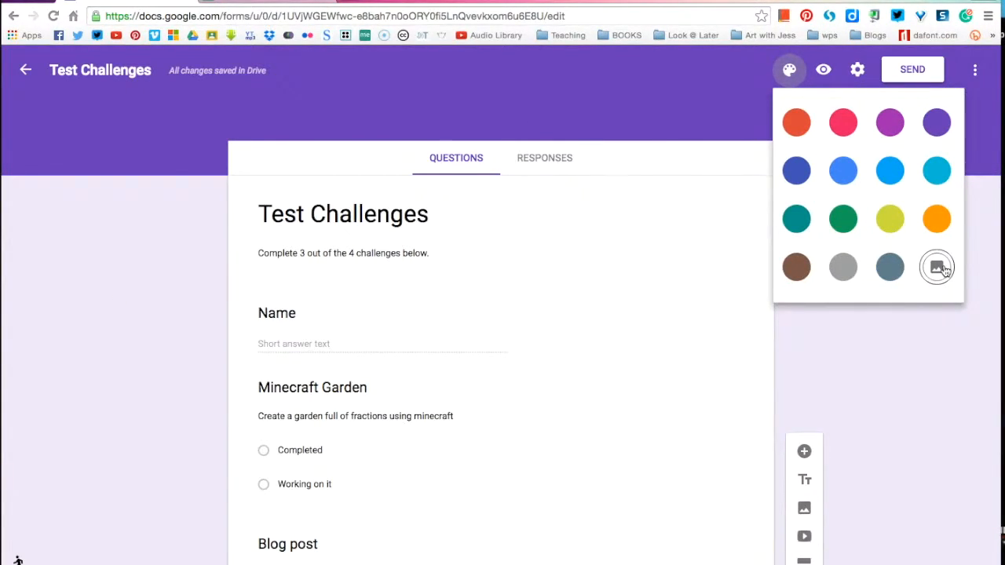
click(896, 370)
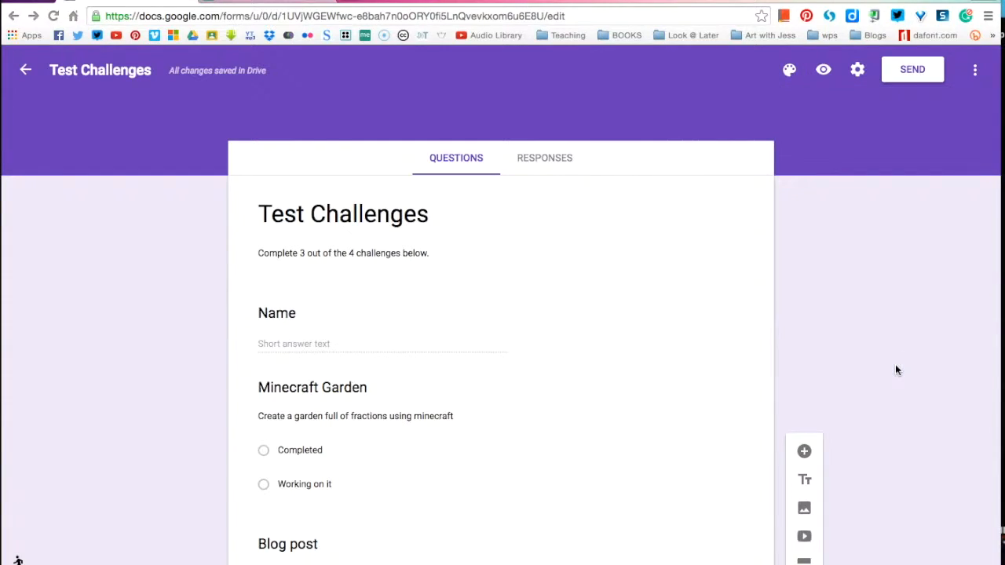
click(825, 73)
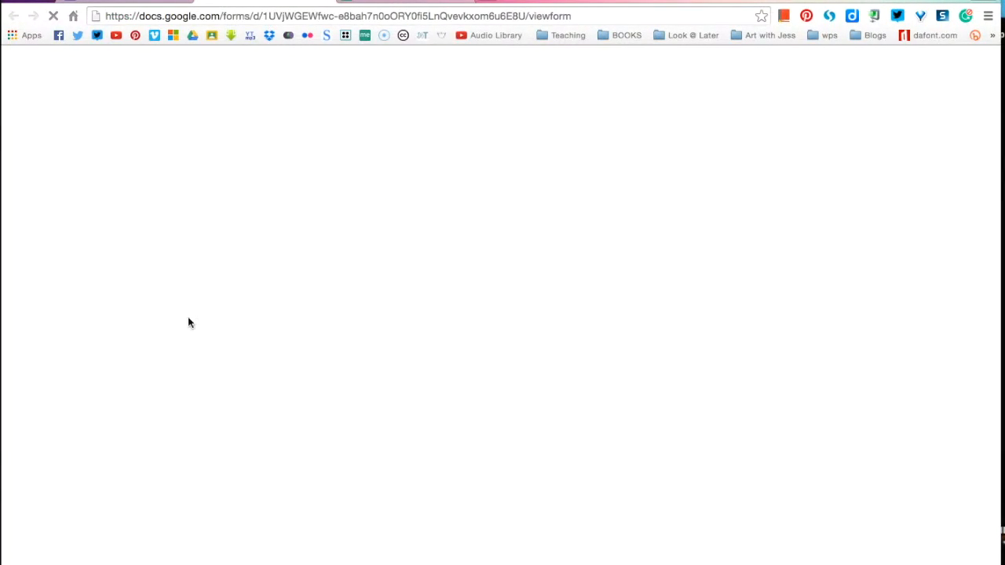